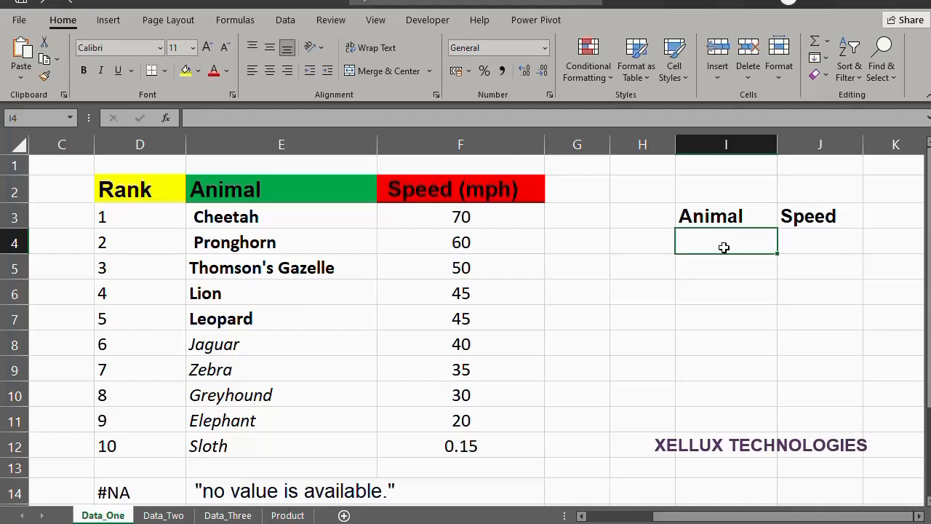
# Link cell I4 under the Animal heading to the Sloth entry with the formula =E12
pyautogui.write('=')
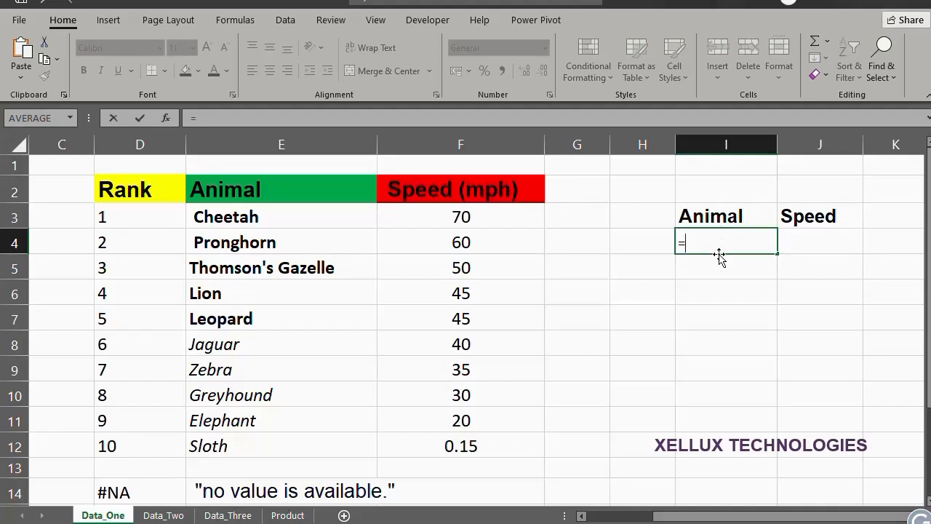
pyautogui.click(207, 449)
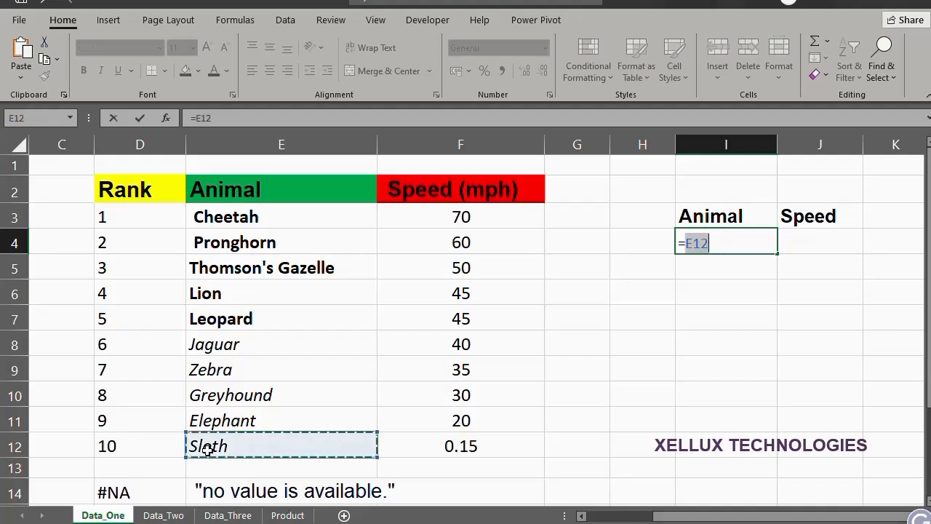
pyautogui.press('Return')
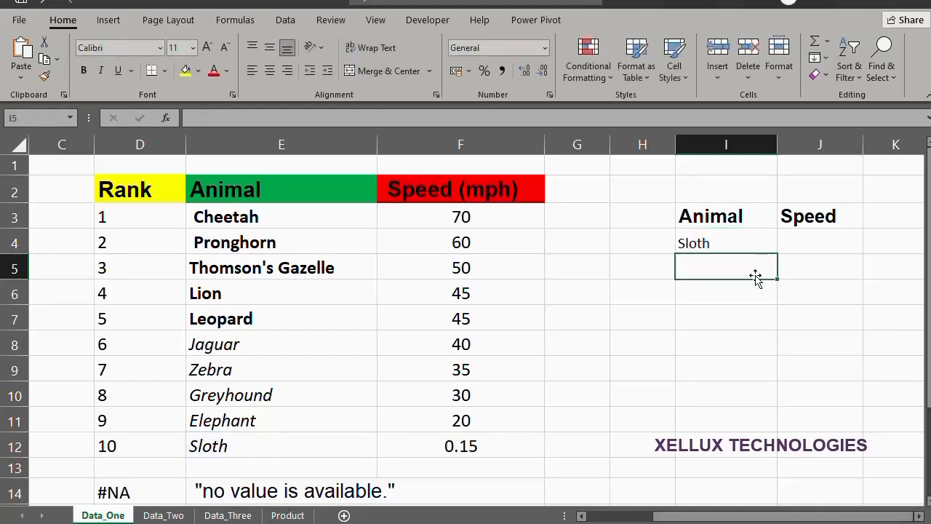
# In J4, enter a VLOOKUP of E12 in the range D3:F12, returning column 3 with FALSE for an exact match
pyautogui.click(828, 244)
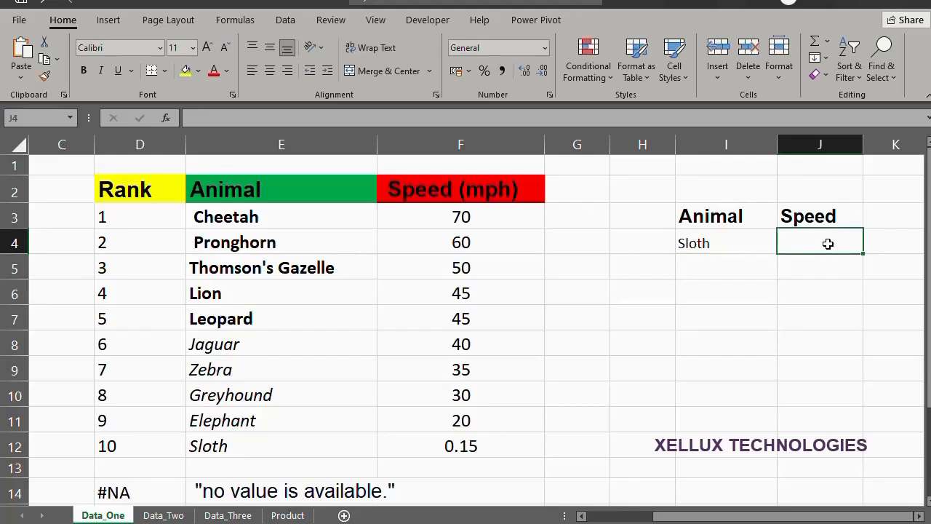
pyautogui.write('=VL')
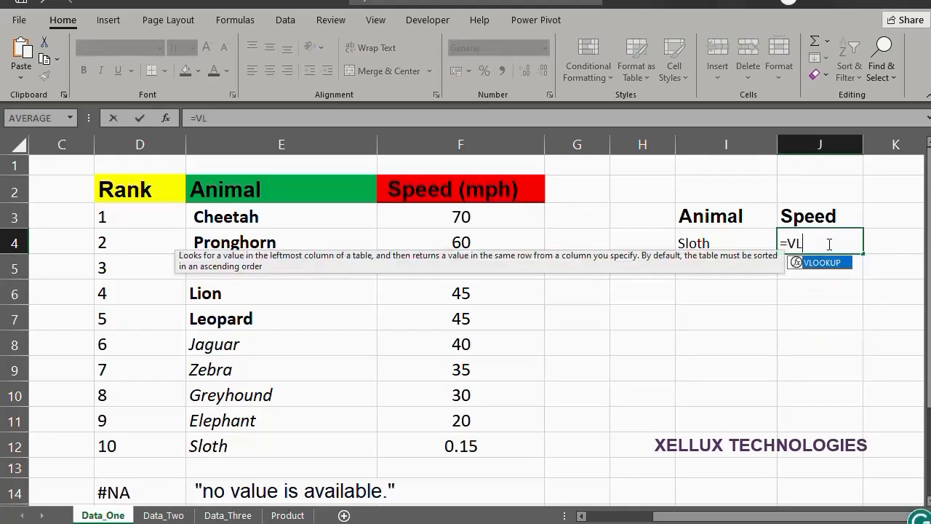
pyautogui.write('O')
pyautogui.press('Tab')
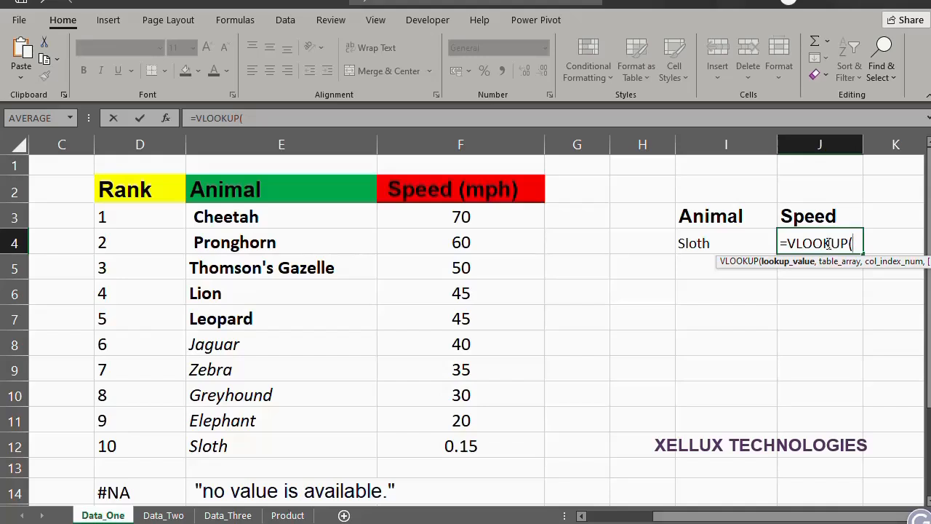
pyautogui.click(211, 446)
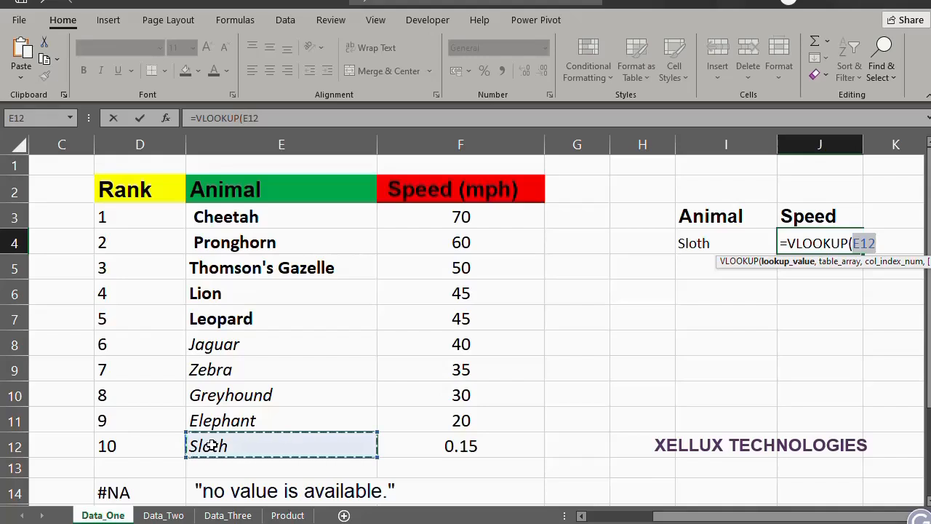
pyautogui.write(',')
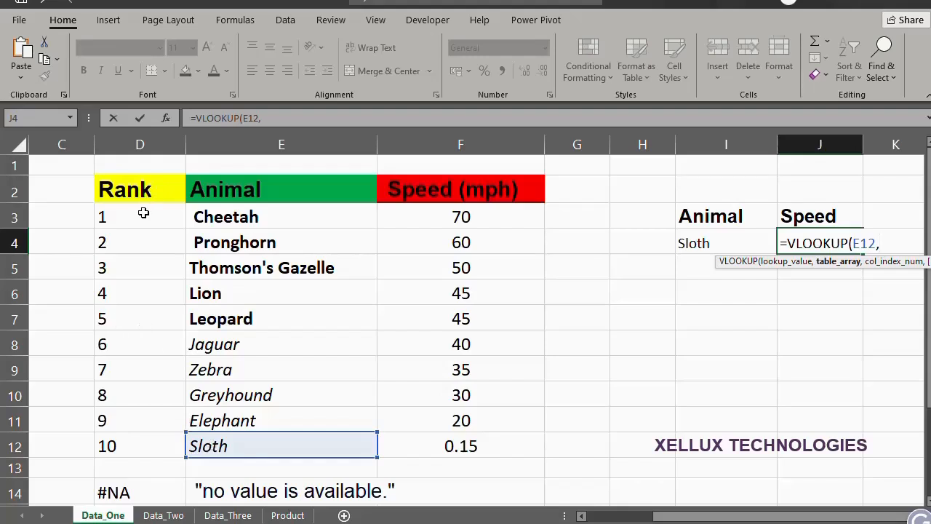
pyautogui.moveTo(144, 212); pyautogui.dragTo(482, 453)
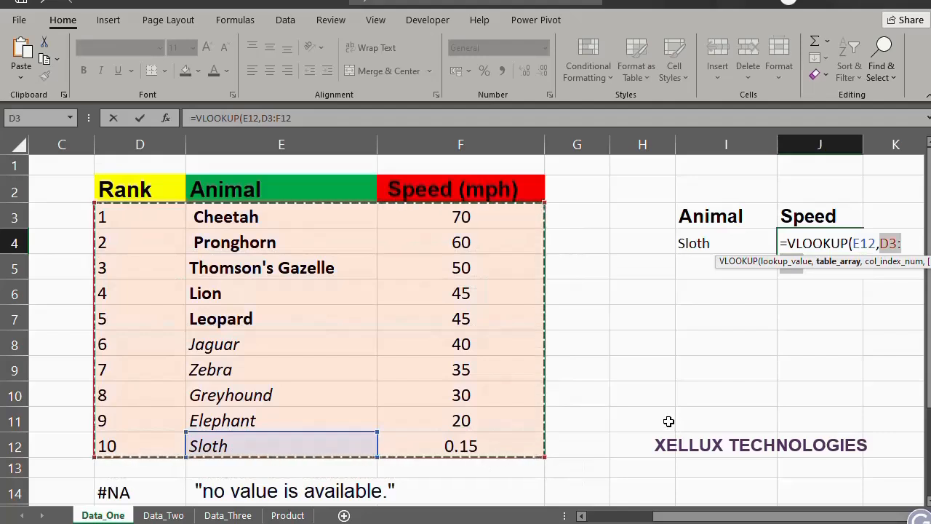
pyautogui.write(',')
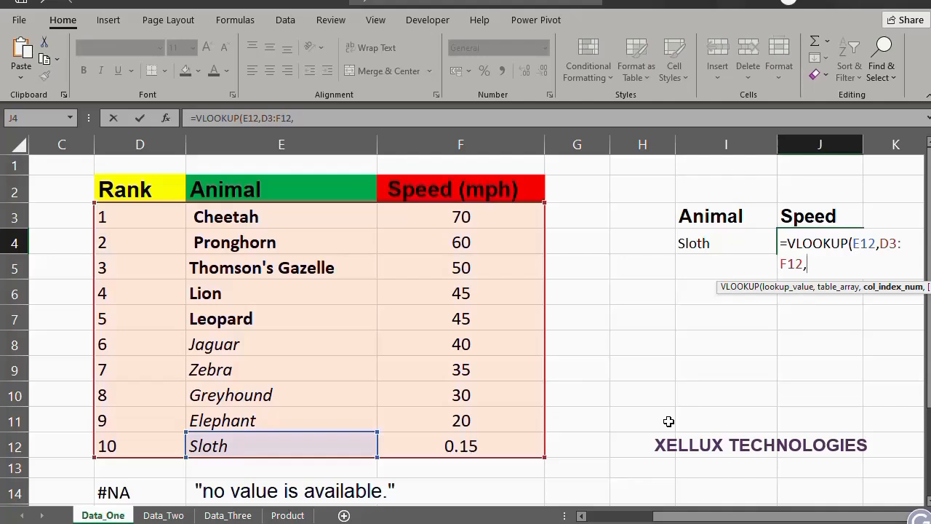
pyautogui.write('3,')
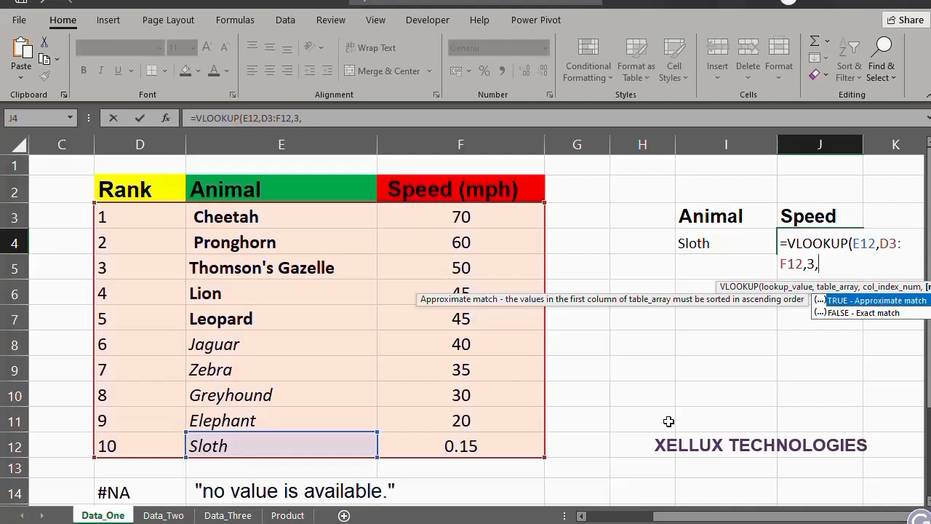
pyautogui.press('Down')
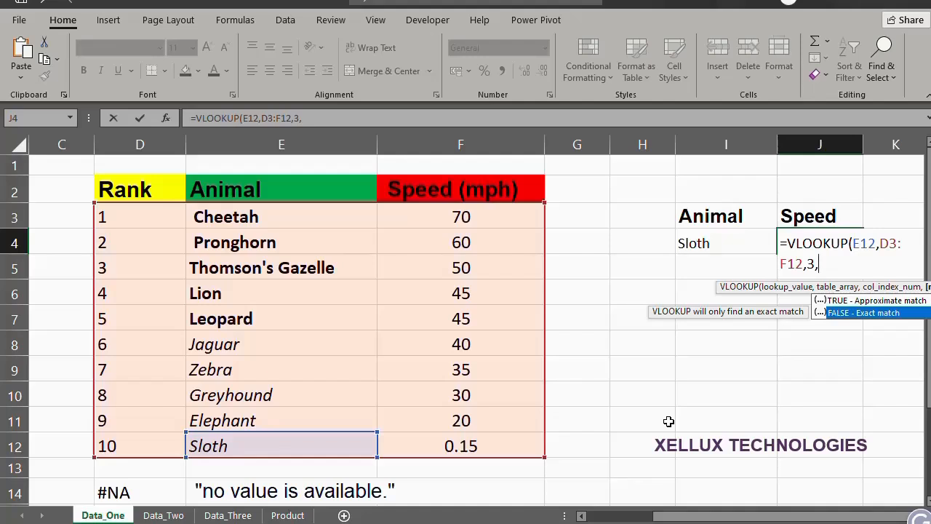
pyautogui.press('Tab')
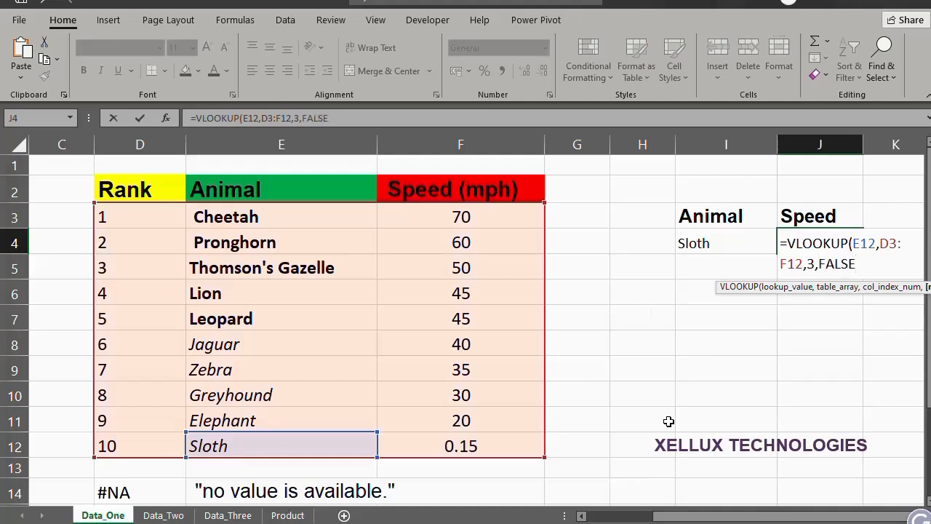
pyautogui.write(')')
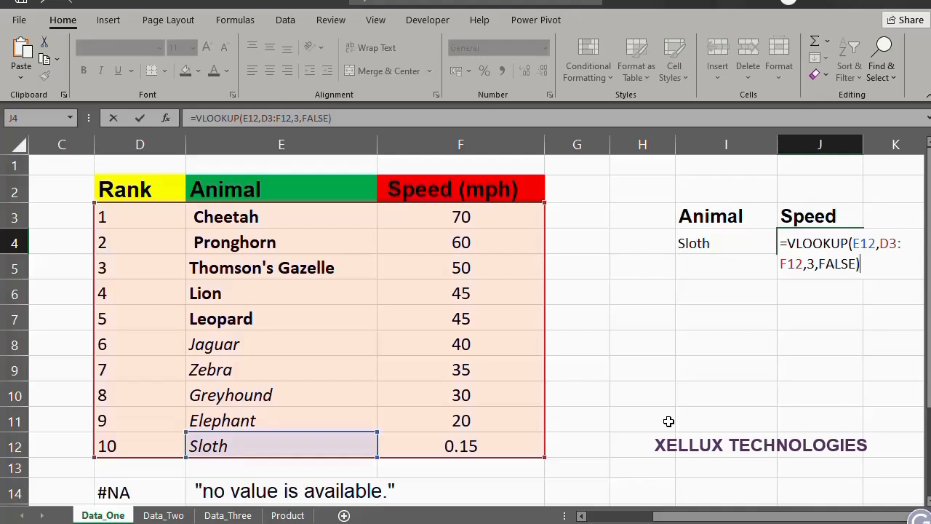
pyautogui.press('Return')
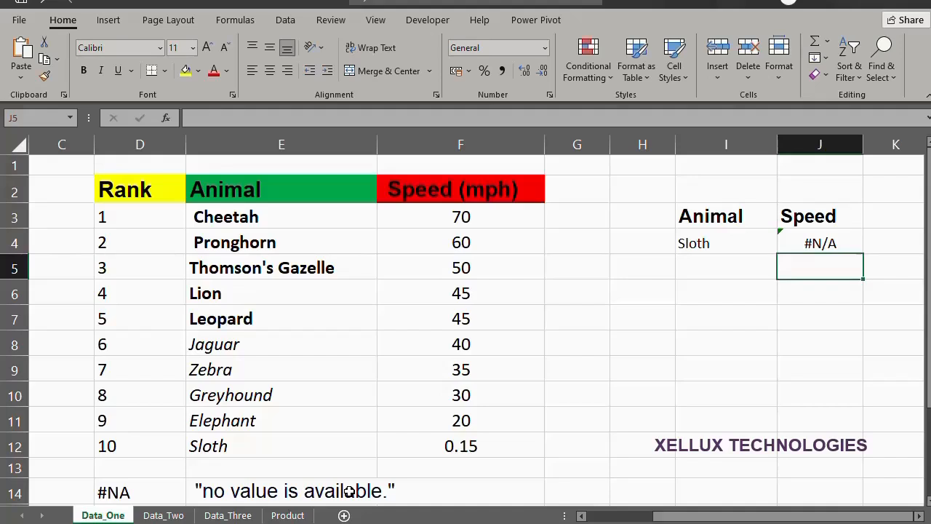
pyautogui.click(692, 268)
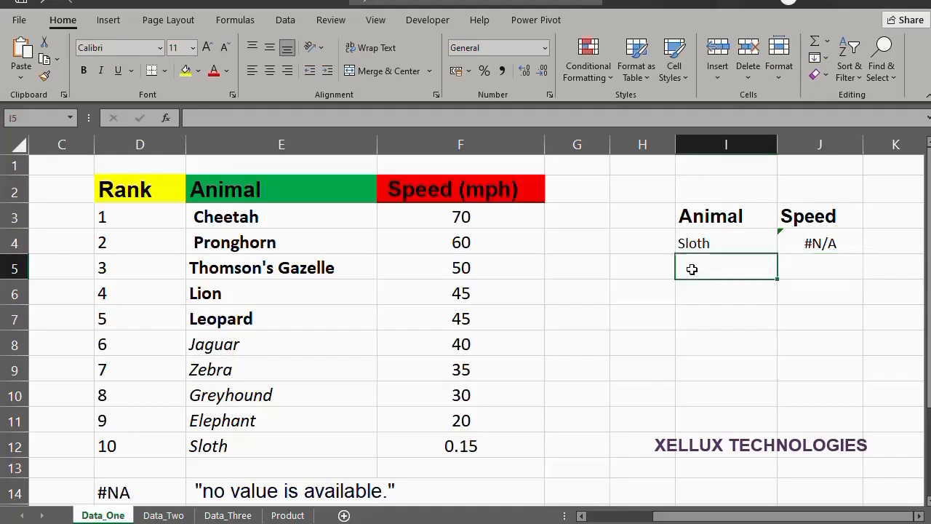
pyautogui.click(728, 236)
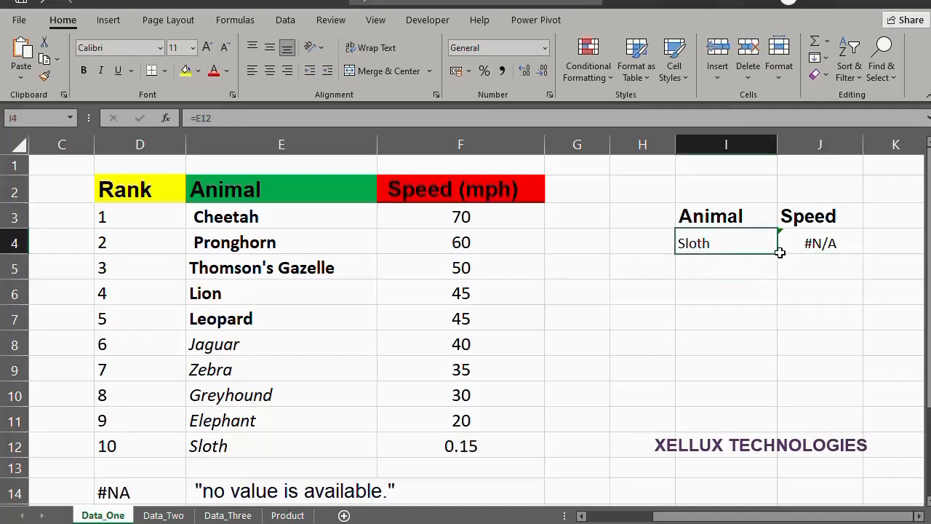
pyautogui.moveTo(779, 256); pyautogui.dragTo(776, 276)
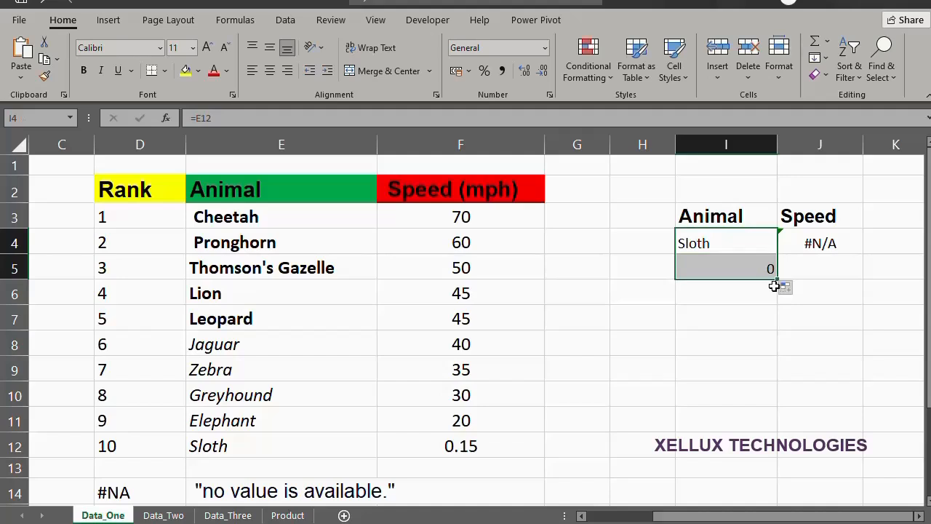
pyautogui.click(746, 274)
pyautogui.doubleClick(747, 273)
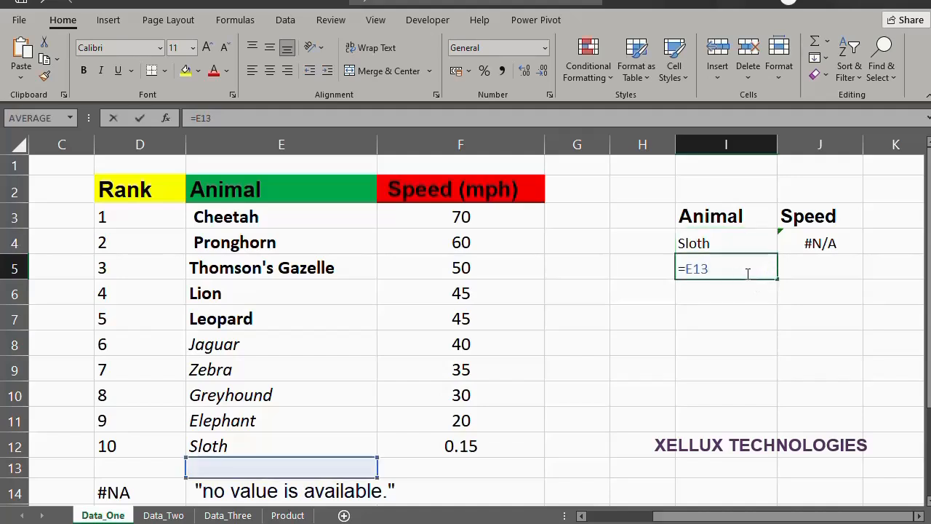
pyautogui.press('BackSpace')
pyautogui.press('BackSpace')
pyautogui.press('BackSpace')
pyautogui.press('BackSpace')
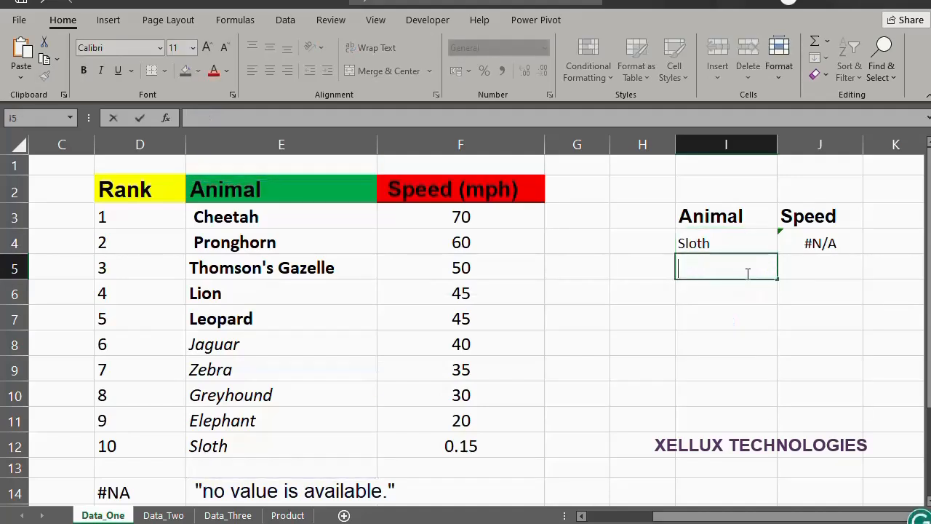
# Link cell I5 to the Sloth entry with the formula =E12
pyautogui.write('=')
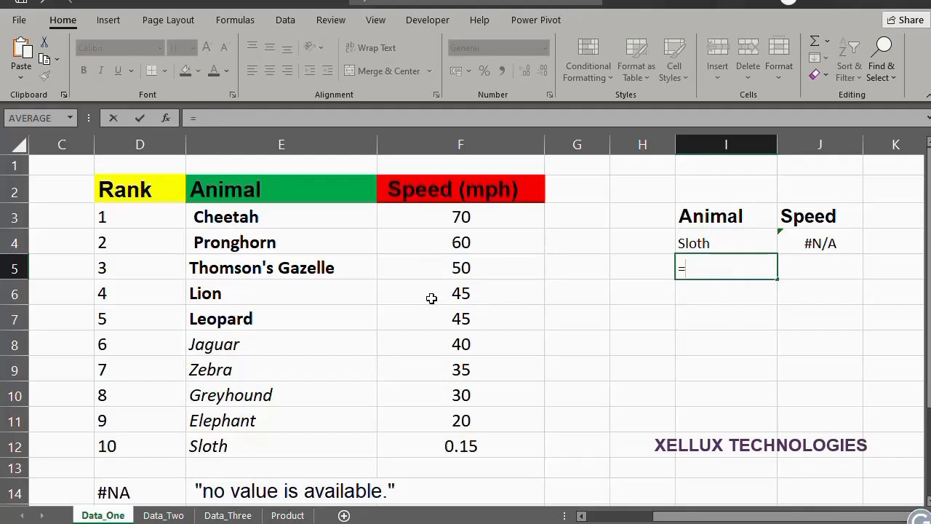
pyautogui.click(246, 447)
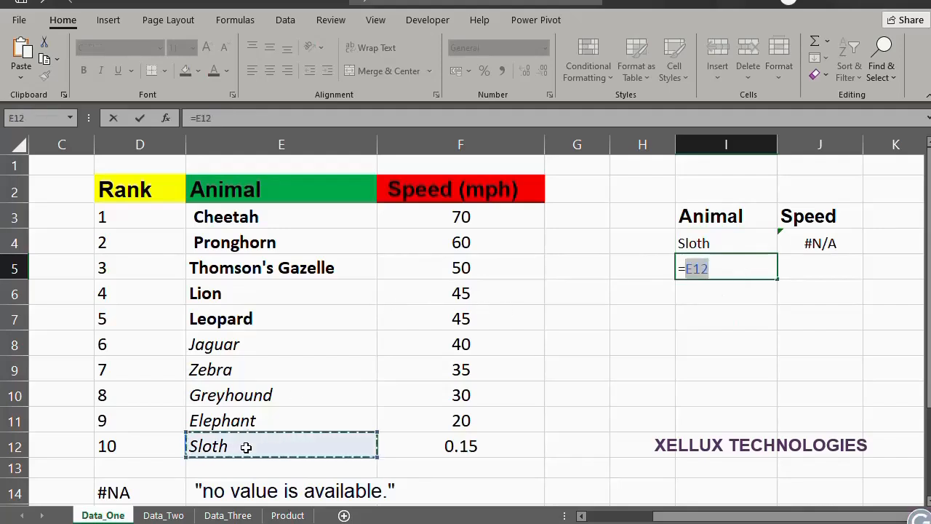
pyautogui.press('Return')
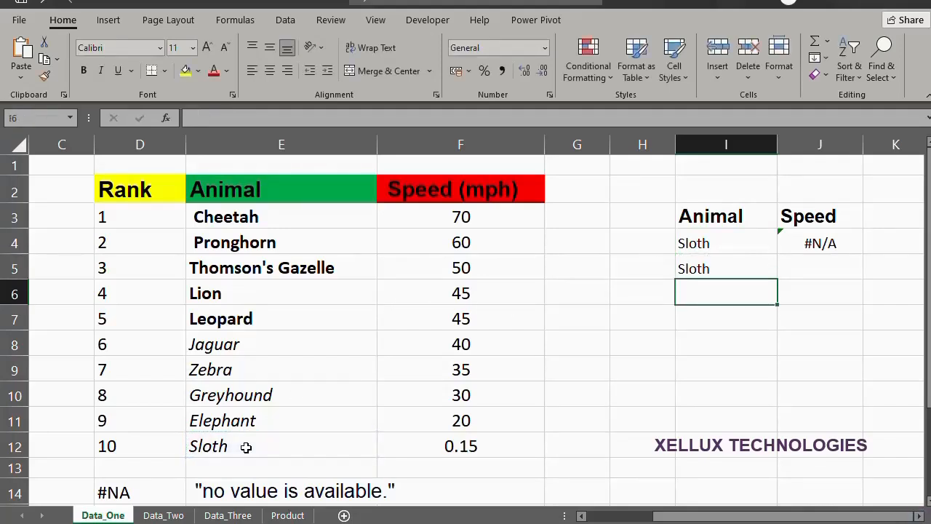
# In J5, enter a VLOOKUP of E12 in the range E3:F12, returning column 2 with FALSE for an exact match
pyautogui.click(810, 273)
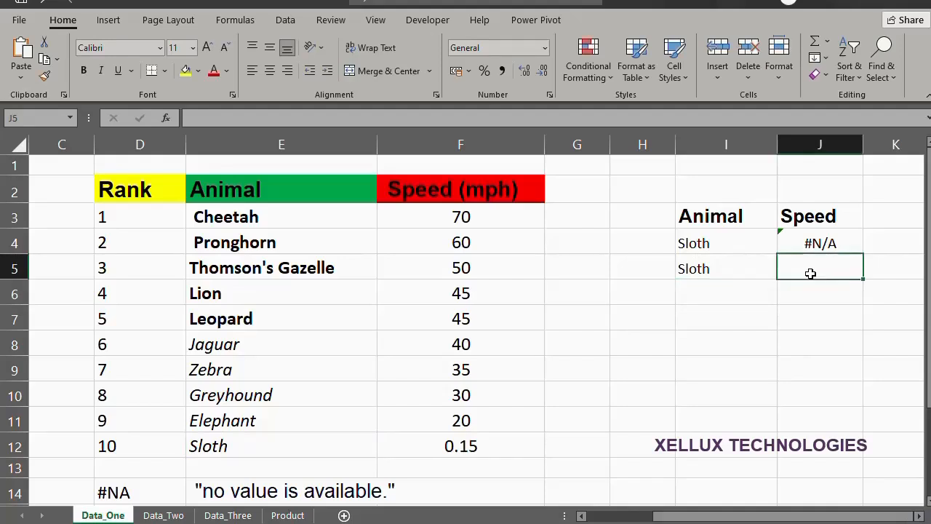
pyautogui.write('=')
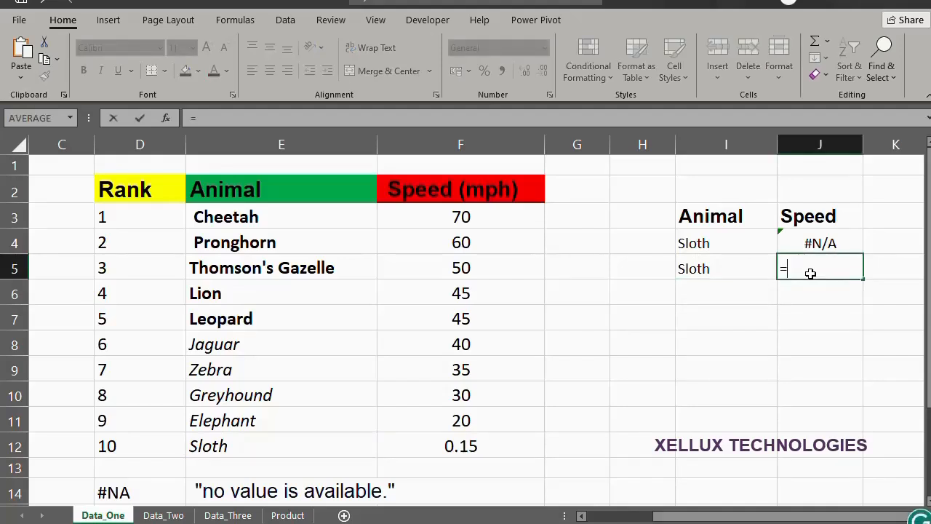
pyautogui.write('VLO')
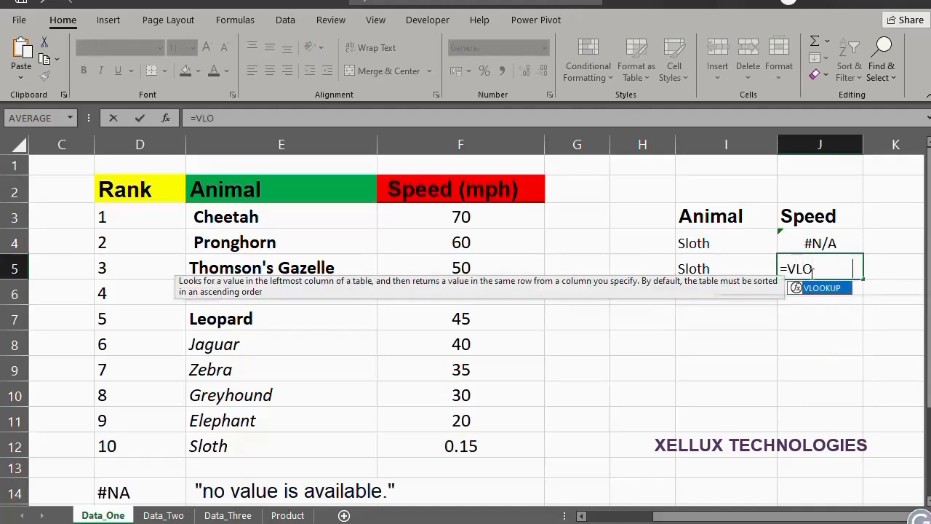
pyautogui.press('Tab')
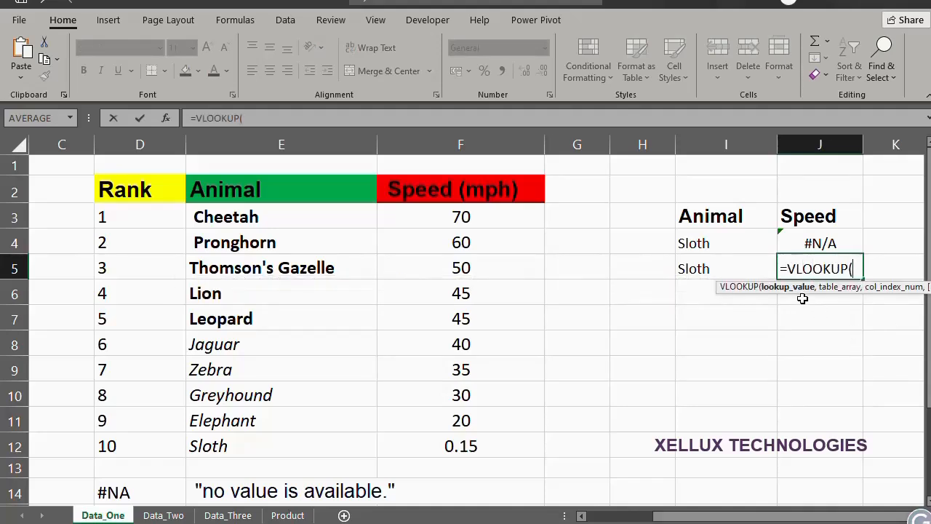
pyautogui.click(256, 445)
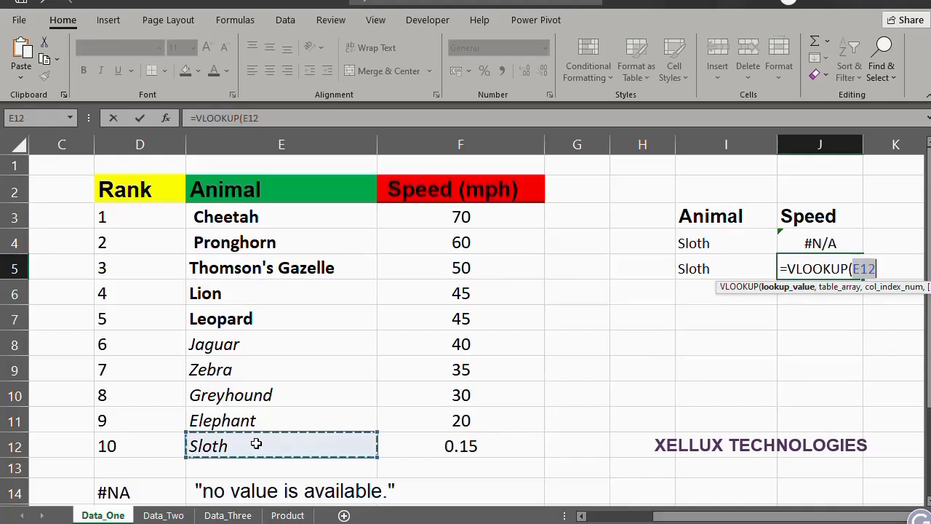
pyautogui.write(',')
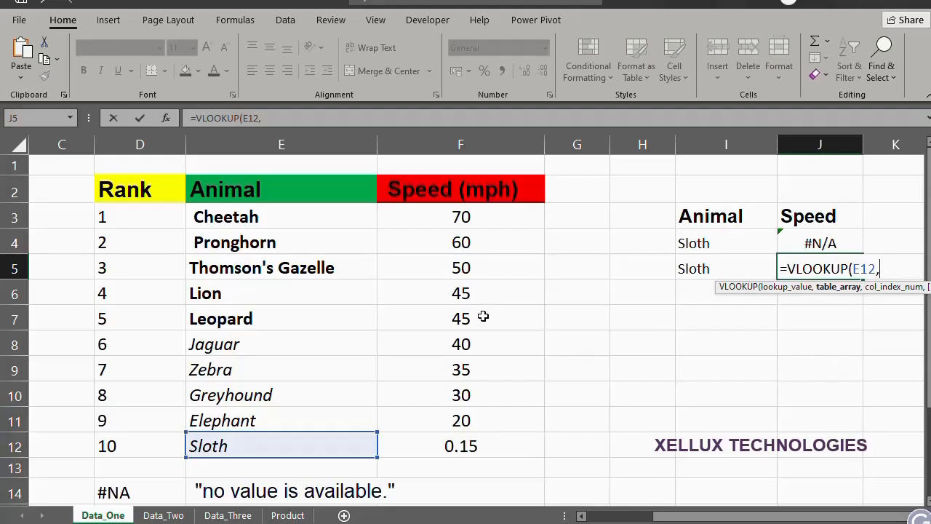
pyautogui.moveTo(248, 221); pyautogui.dragTo(481, 445)
pyautogui.write(',')
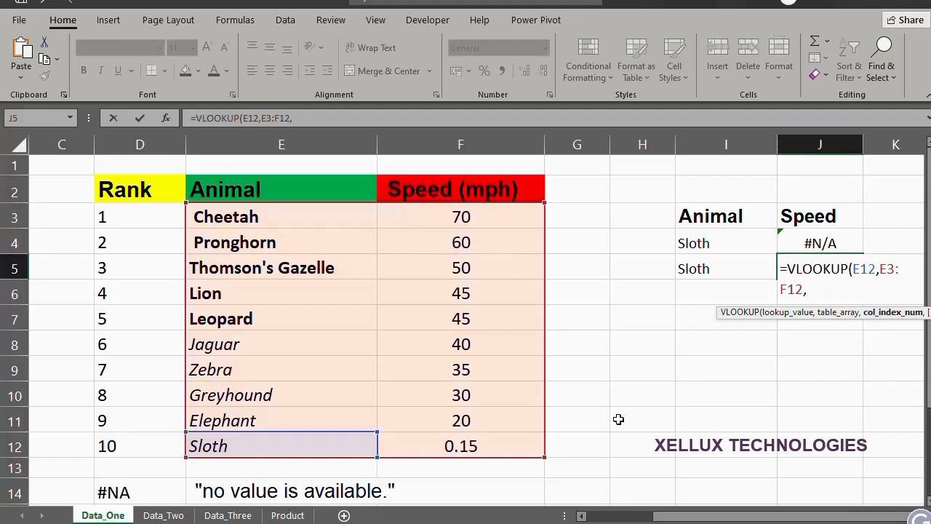
pyautogui.write('2,')
pyautogui.press('Down')
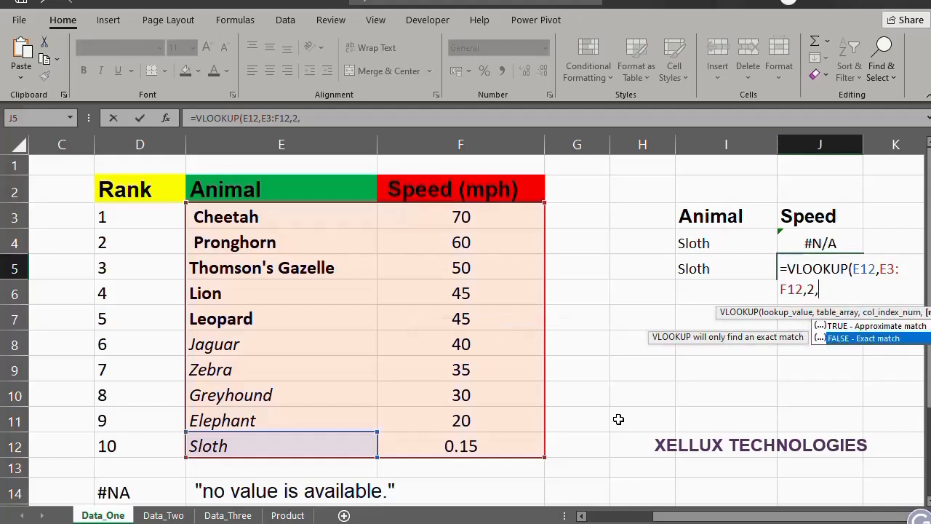
pyautogui.press('Tab')
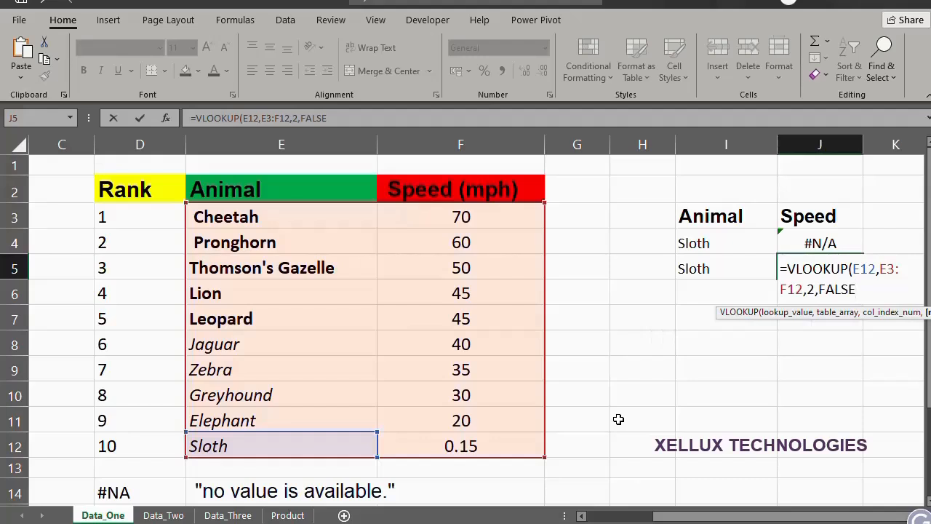
pyautogui.press('Return')
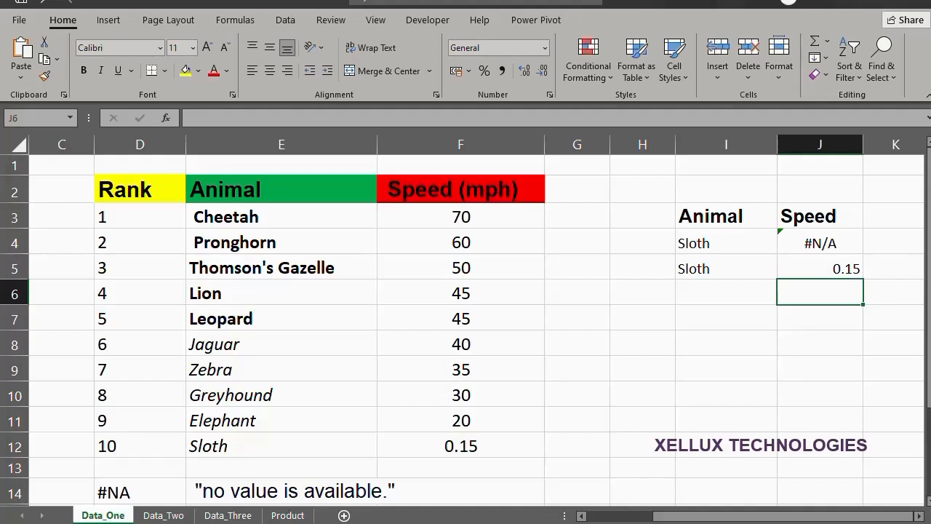
# Correct the VLOOKUP in J4 by changing its table range to E3:F12 and its column index to 2
pyautogui.click(807, 243)
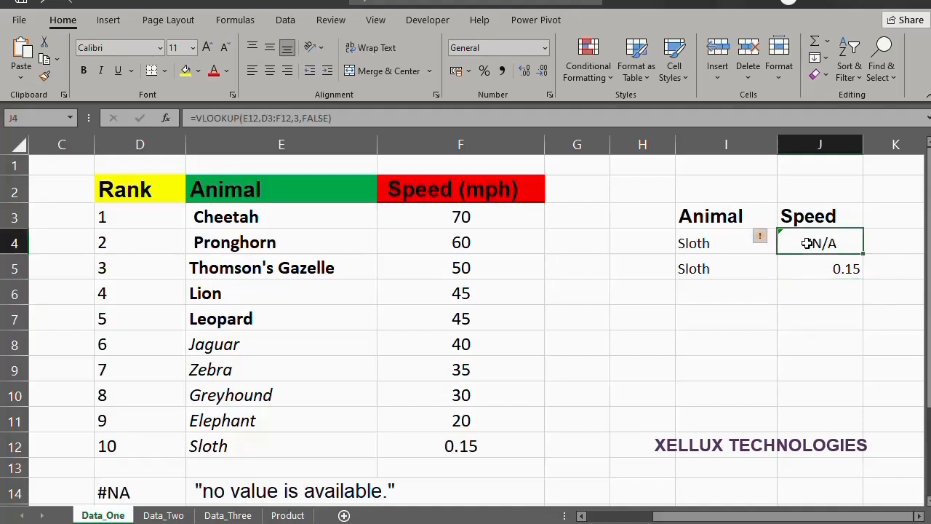
pyautogui.click(351, 119)
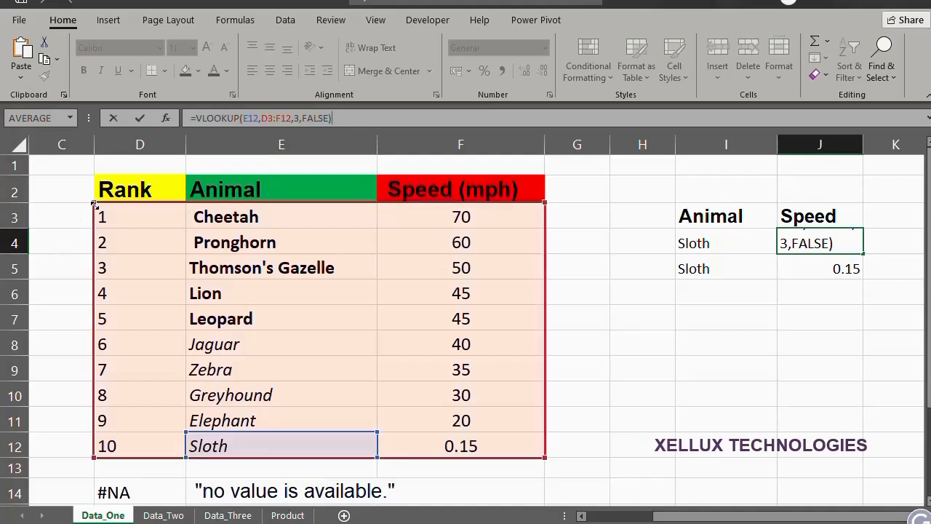
pyautogui.moveTo(94, 205); pyautogui.dragTo(158, 227)
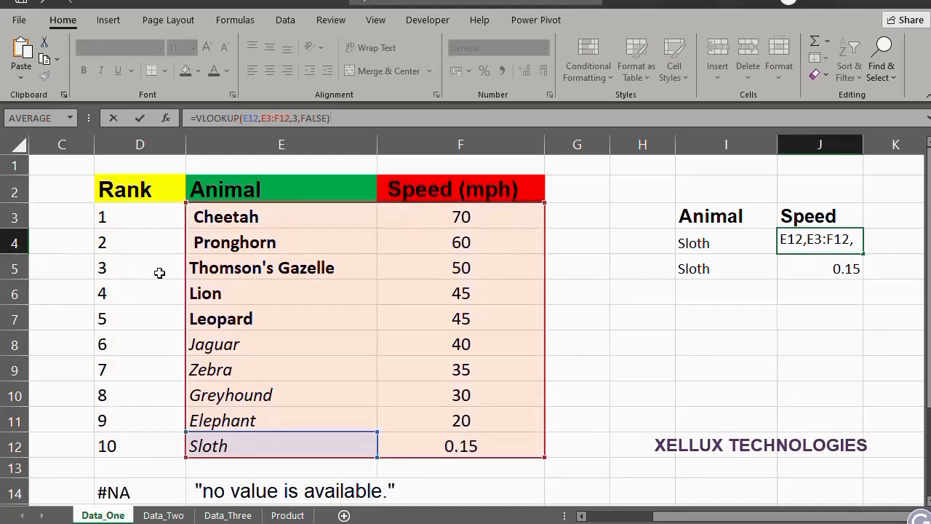
pyautogui.click(298, 120)
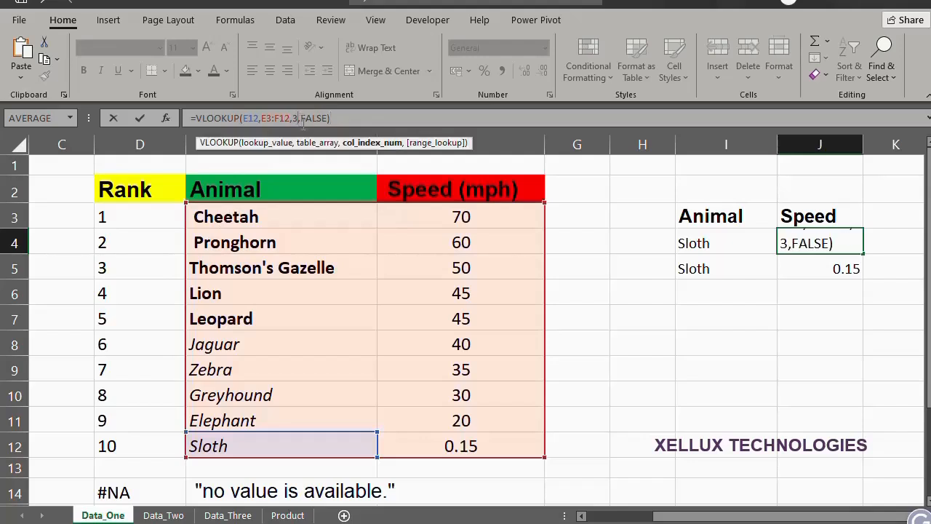
pyautogui.press('BackSpace')
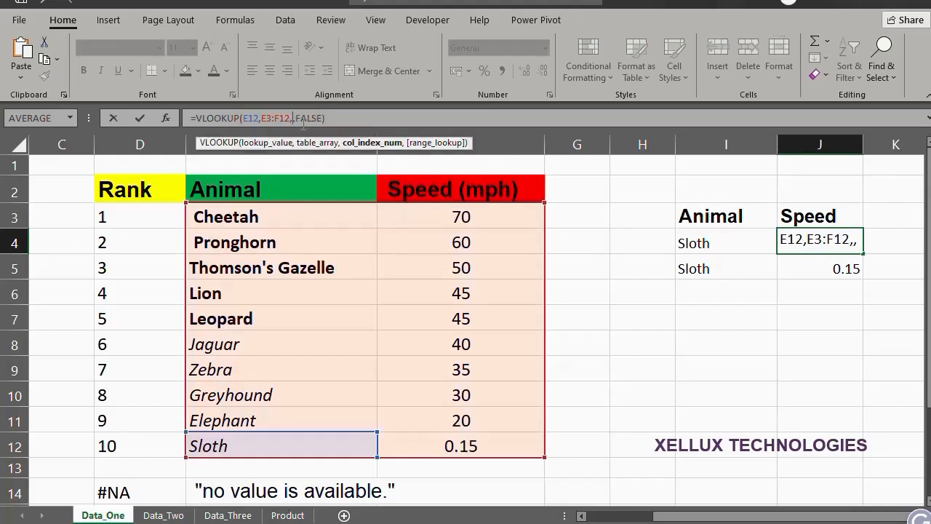
pyautogui.write('2')
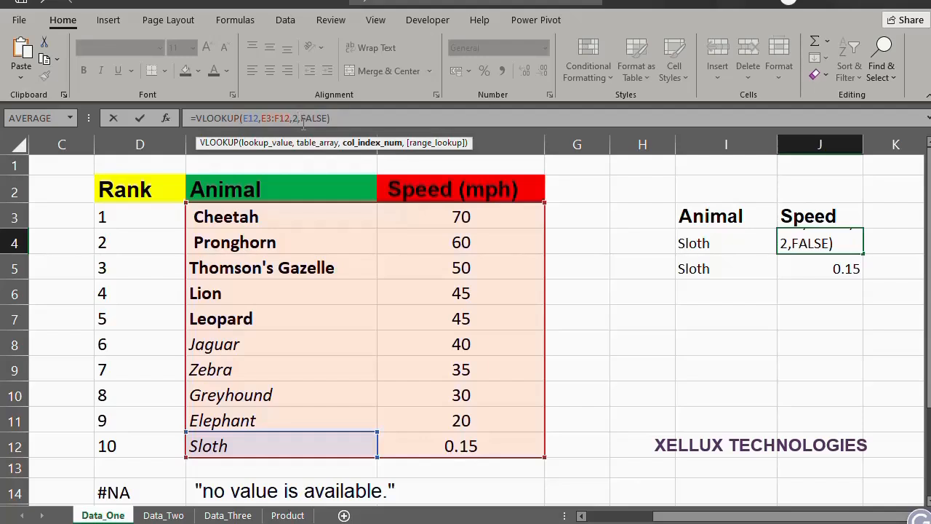
pyautogui.press('Return')
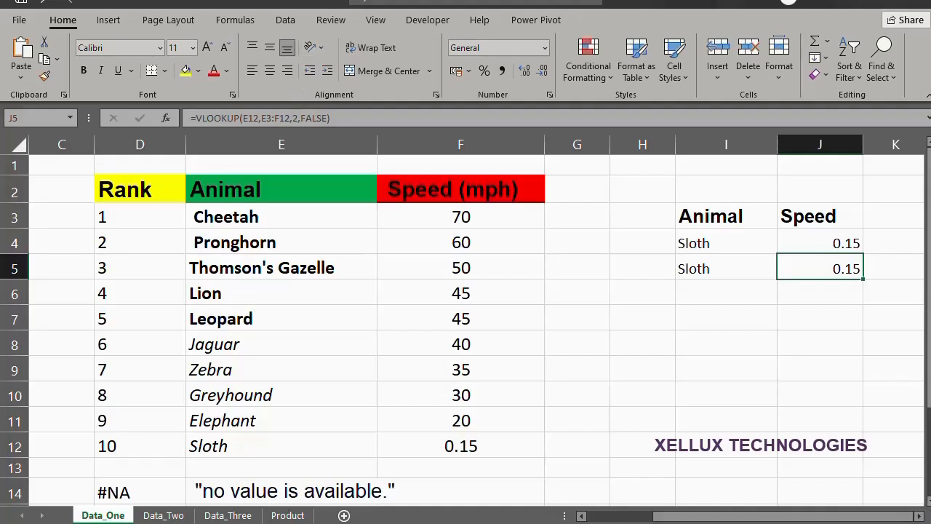
# Link cell I6 to the Cheetah entry with the formula =E3
pyautogui.click(703, 294)
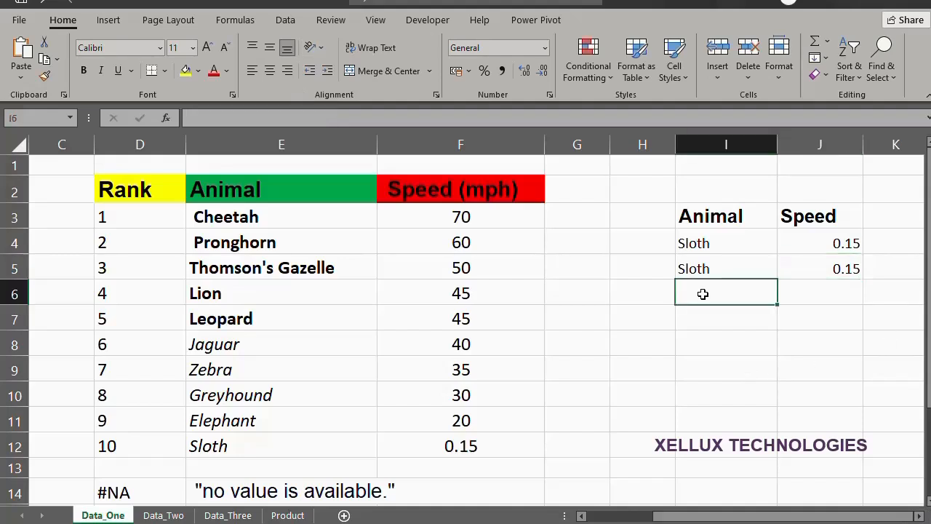
pyautogui.write('=')
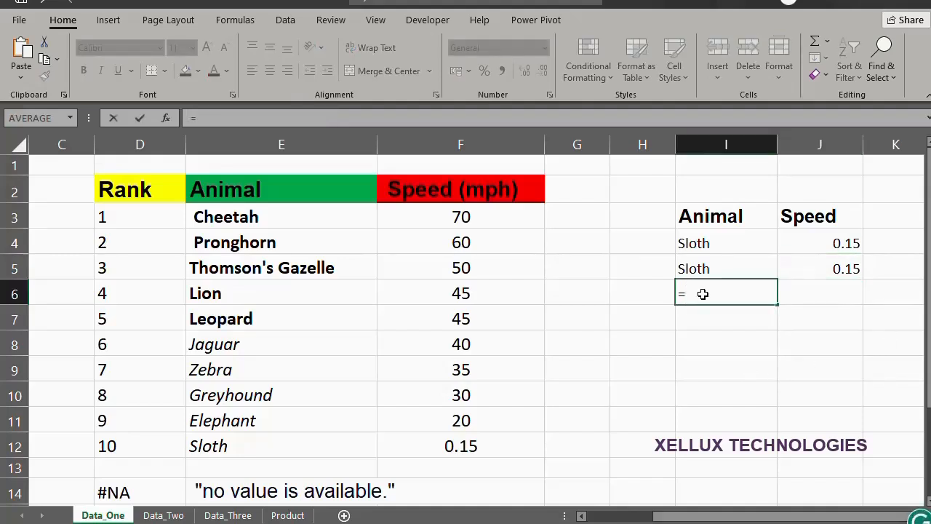
pyautogui.click(246, 220)
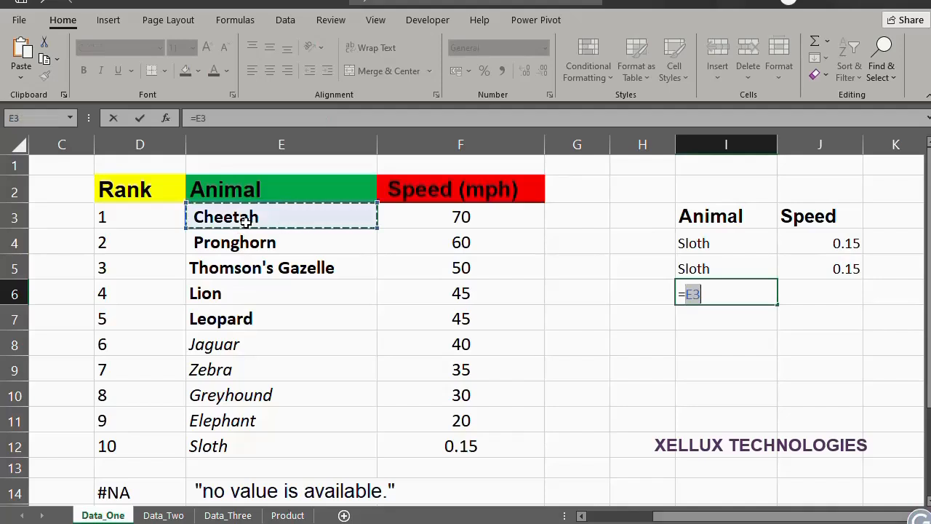
pyautogui.press('Return')
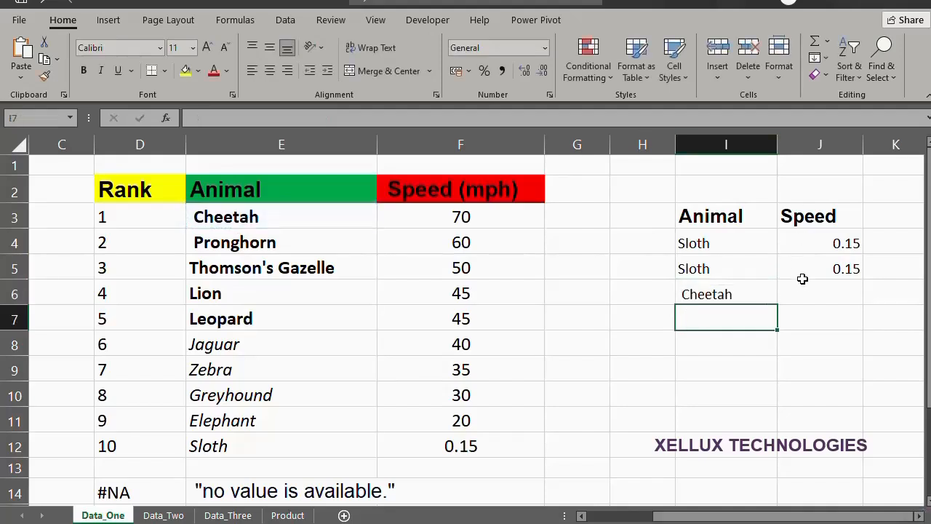
# In J6, enter a VLOOKUP of E3 in the range E3:F12, returning column 2 with FALSE for an exact match
pyautogui.click(805, 289)
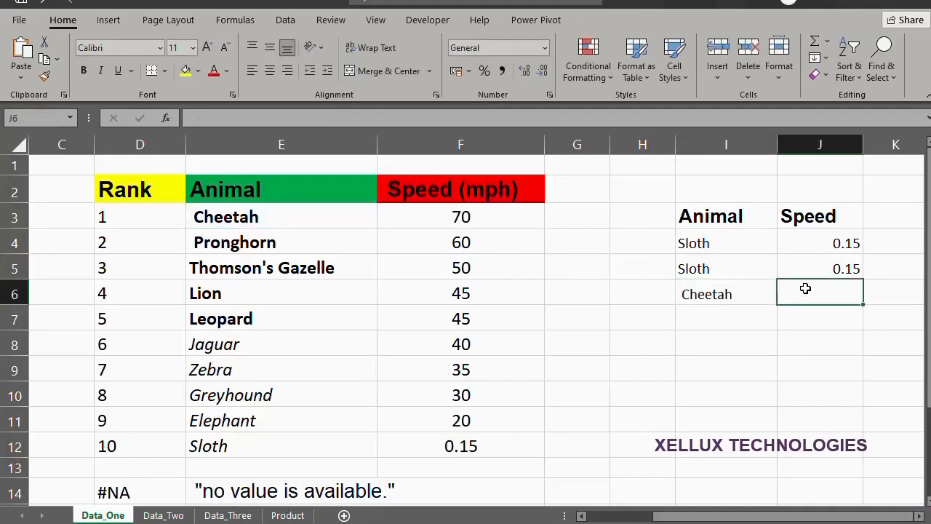
pyautogui.write('=VLO')
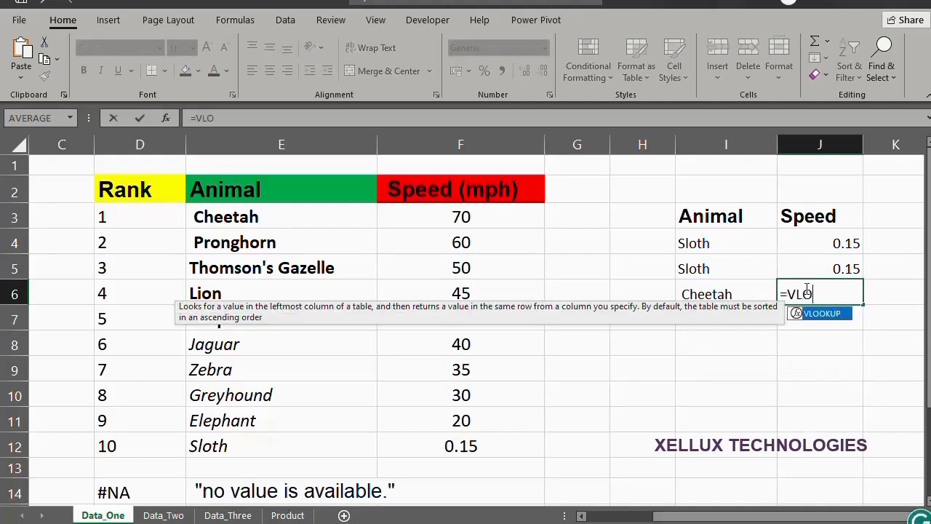
pyautogui.press('Tab')
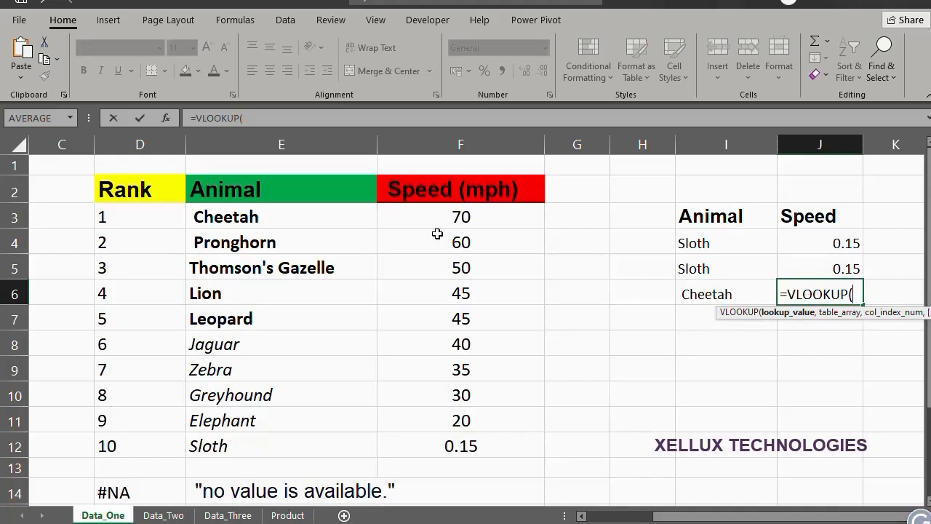
pyautogui.click(245, 217)
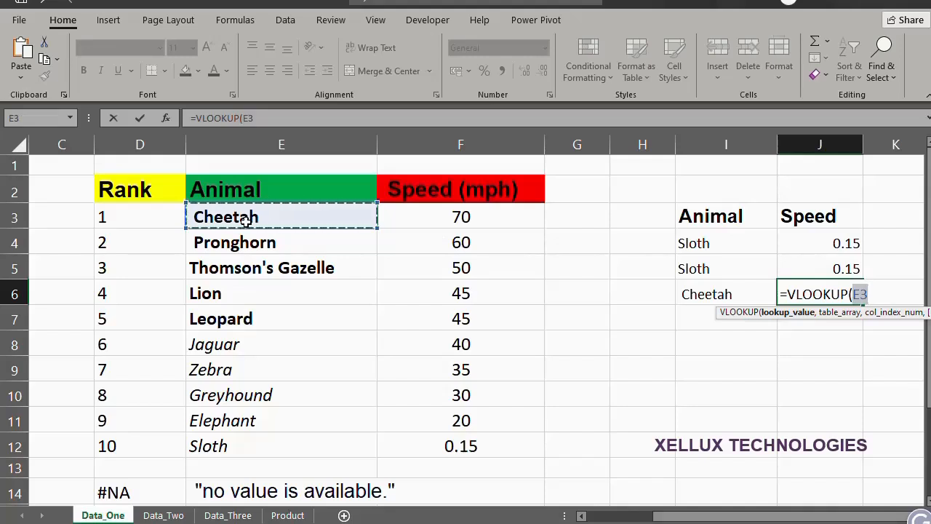
pyautogui.write(',')
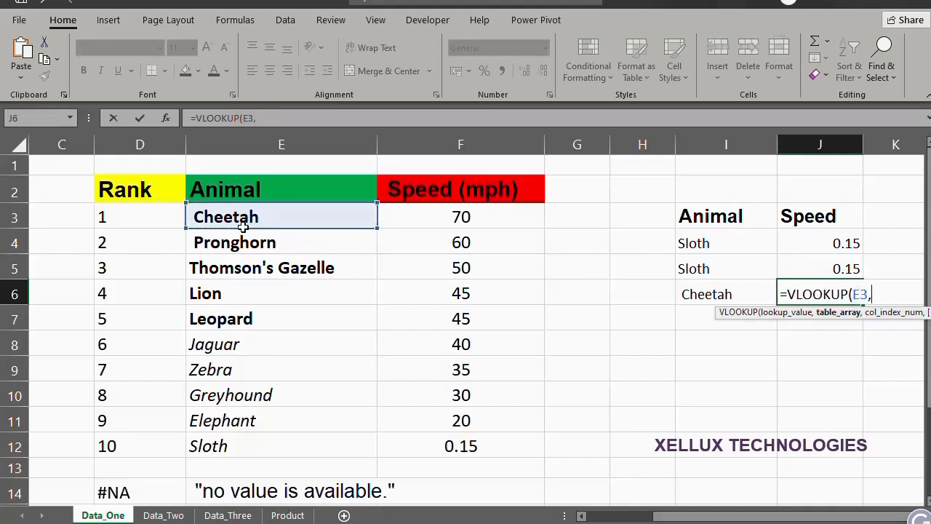
pyautogui.click(238, 218)
pyautogui.moveTo(238, 218); pyautogui.dragTo(464, 440)
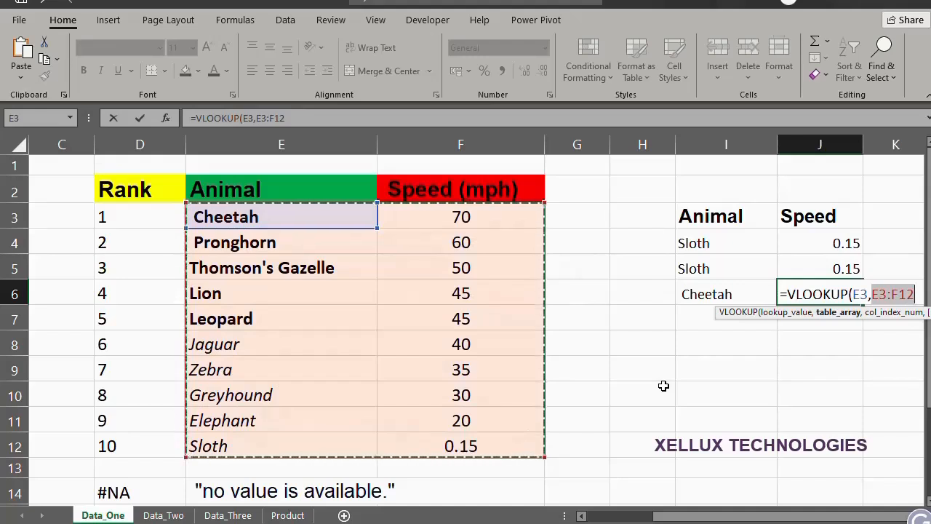
pyautogui.write(',')
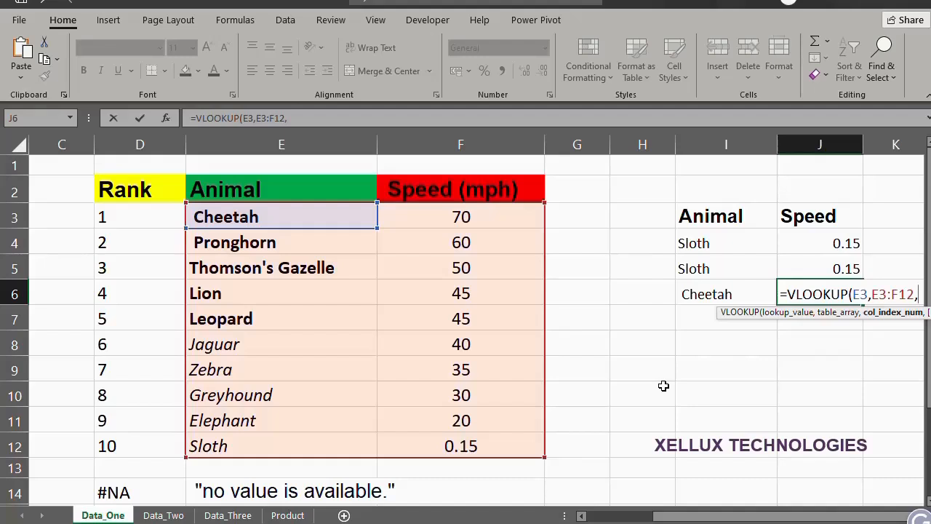
pyautogui.write('2')
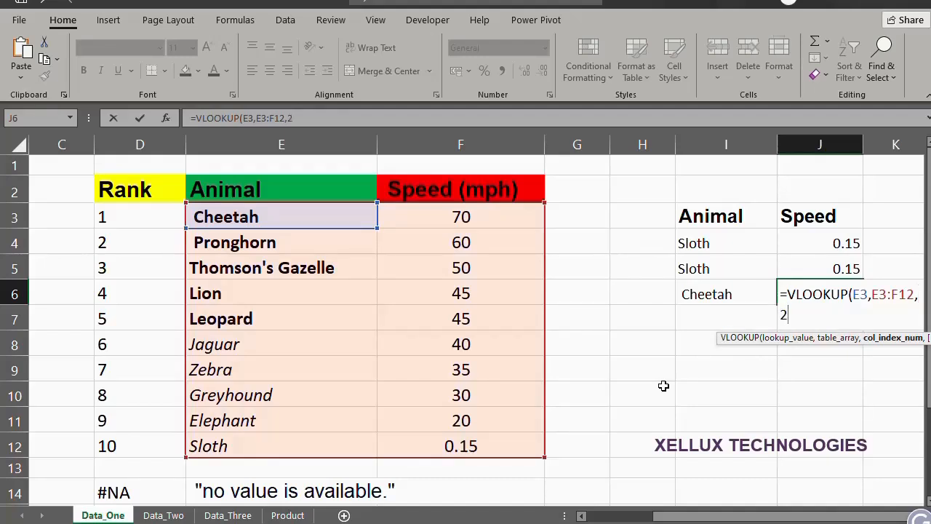
pyautogui.write(',')
pyautogui.press('Down')
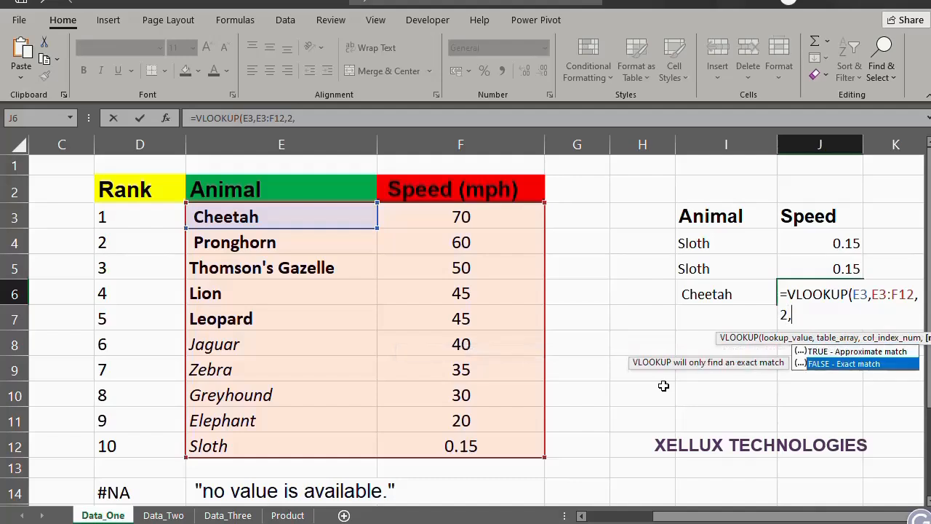
pyautogui.press('Tab')
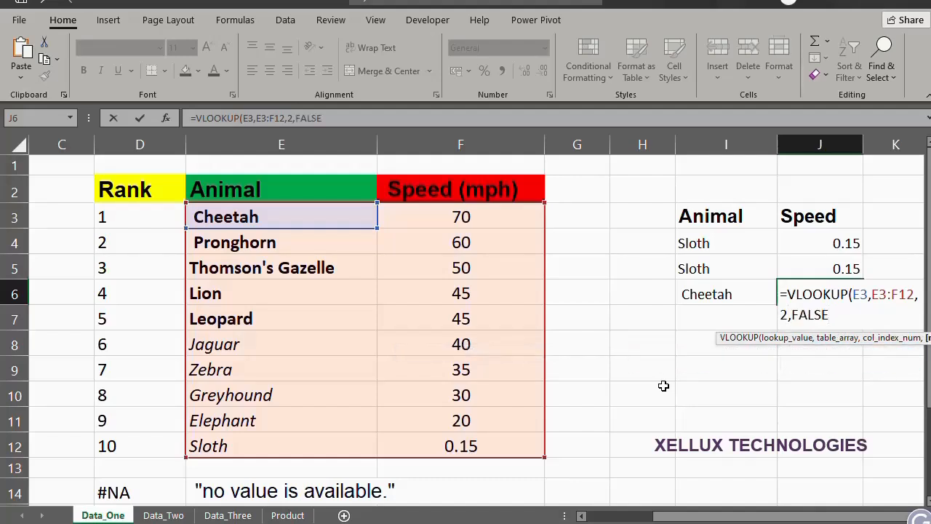
pyautogui.write(')')
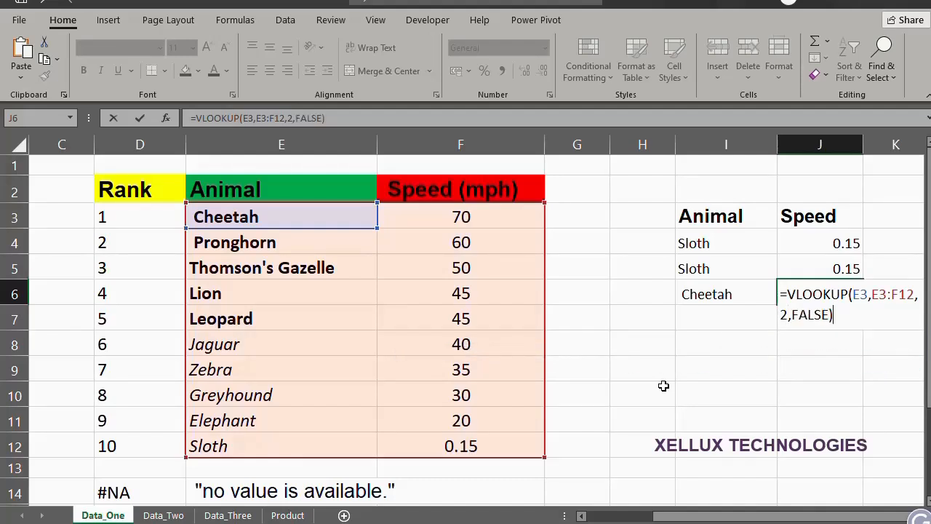
pyautogui.press('Return')
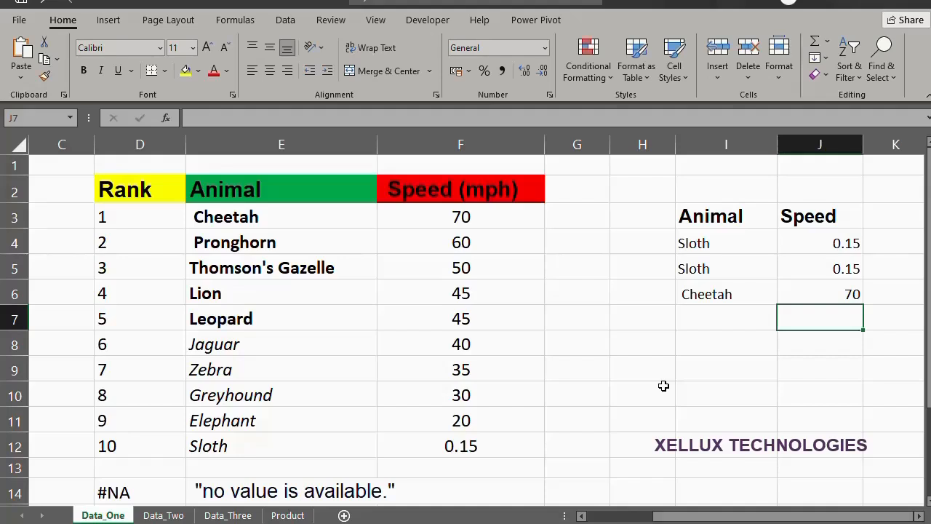
# On the Data_Two sheet, link J3 to Thomson's Gazelle with =E6 and widen column J to fit the name
pyautogui.click(163, 515)
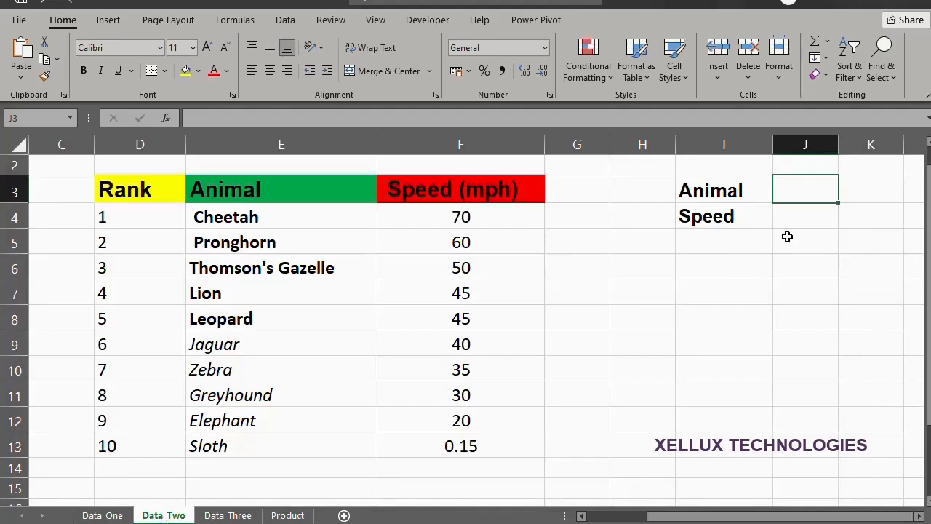
pyautogui.write('=')
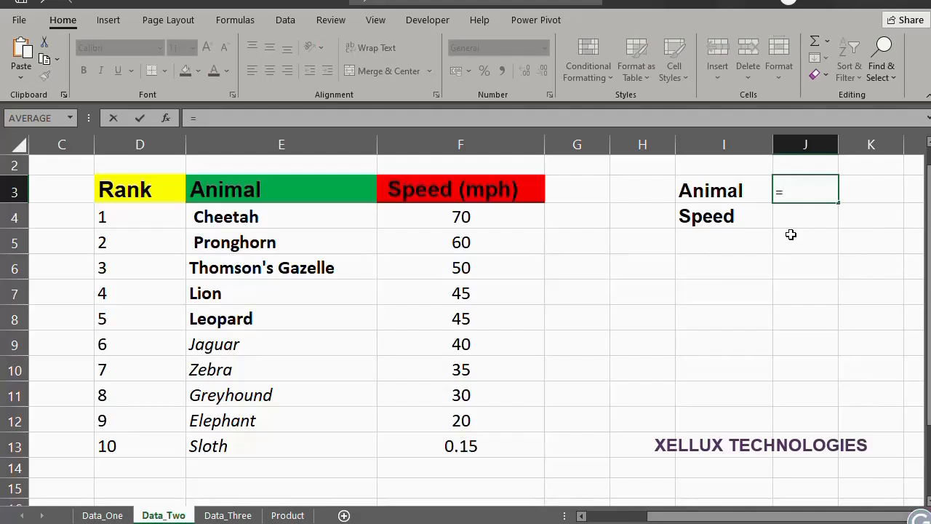
pyautogui.click(266, 268)
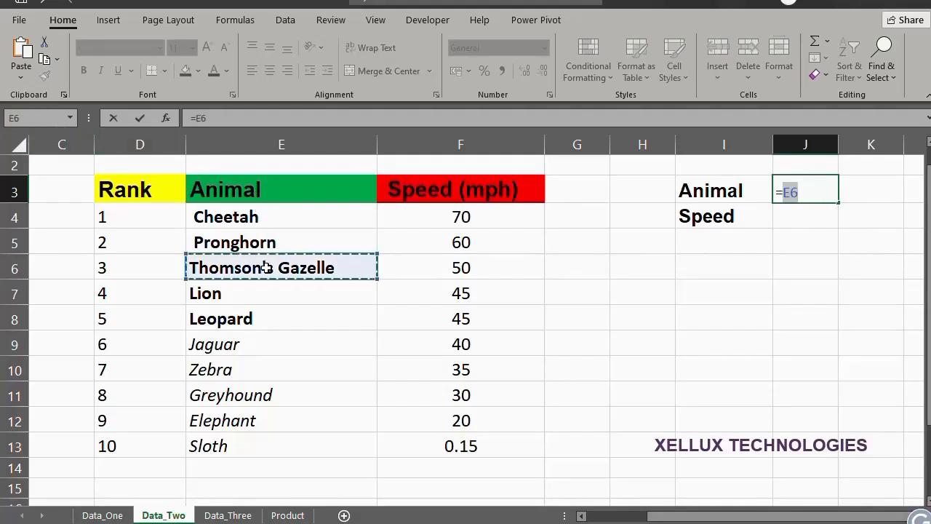
pyautogui.press('Return')
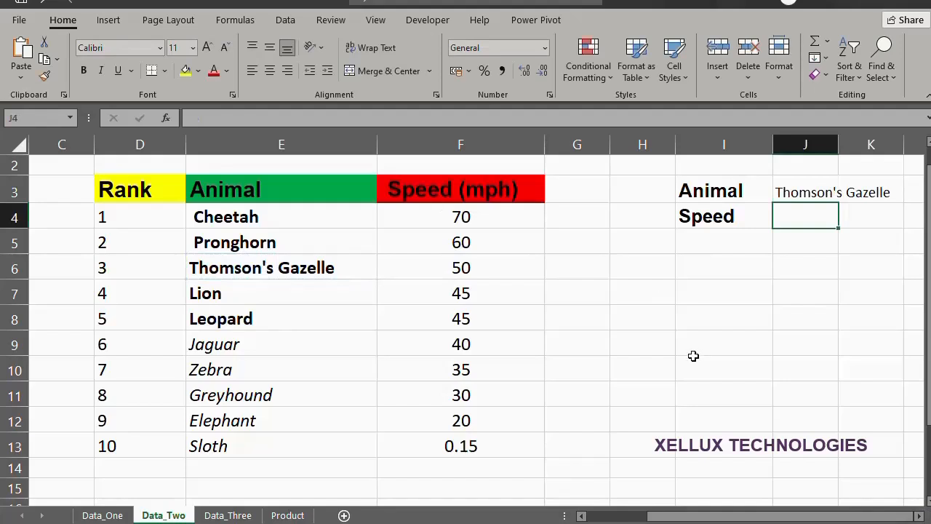
pyautogui.moveTo(838, 144); pyautogui.dragTo(927, 140)
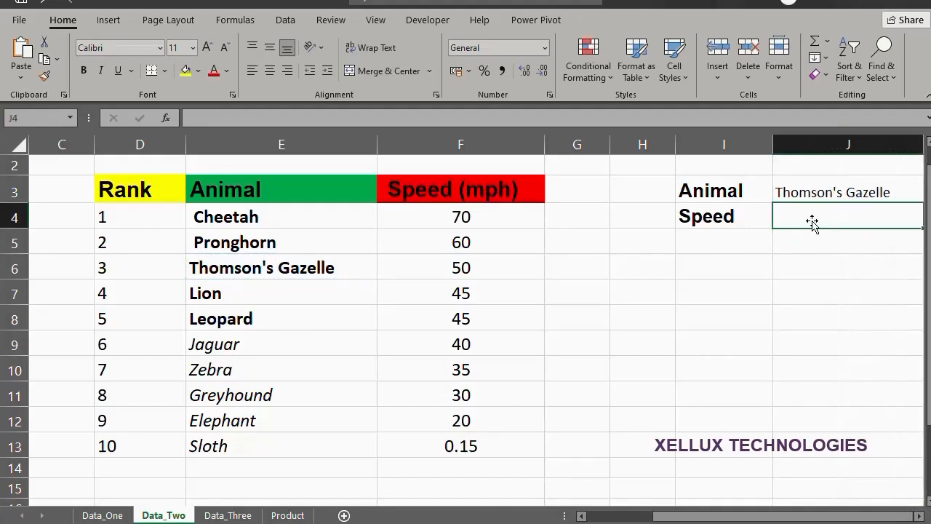
# In J4, enter a VLOOKUP of E6 in the range E4:F13, returning column 2 with FALSE for an exact match
pyautogui.click(919, 515)
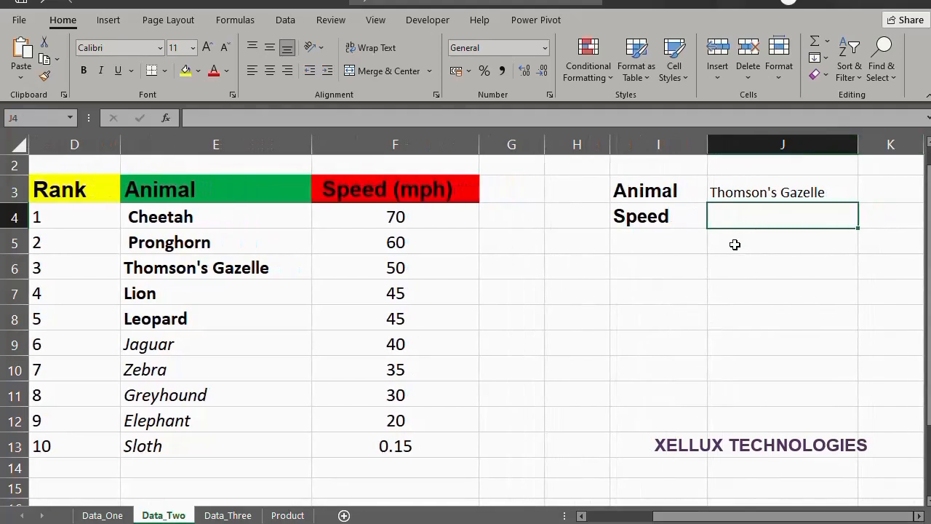
pyautogui.write('=')
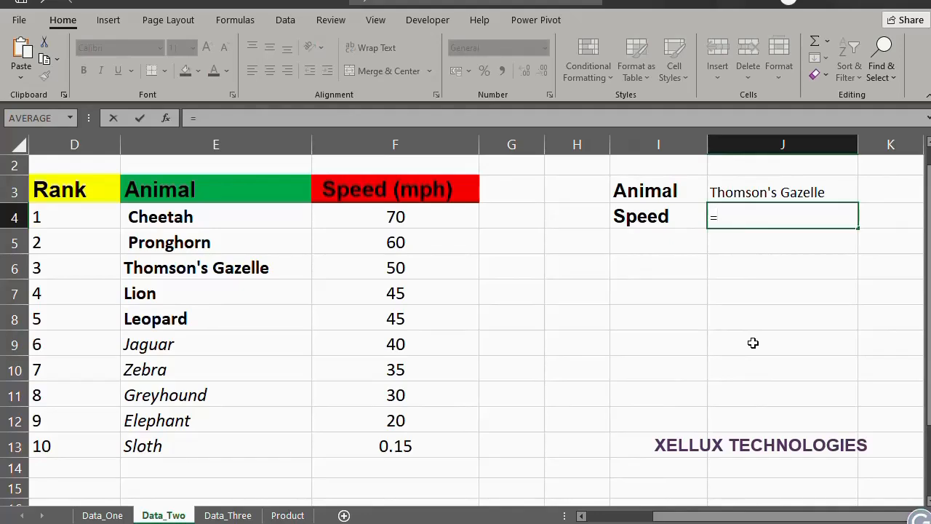
pyautogui.write('VLO')
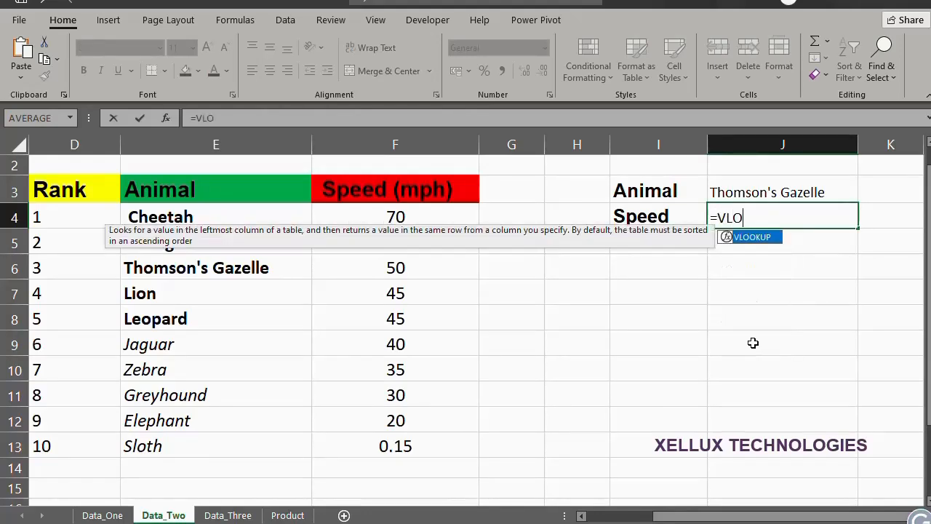
pyautogui.press('Tab')
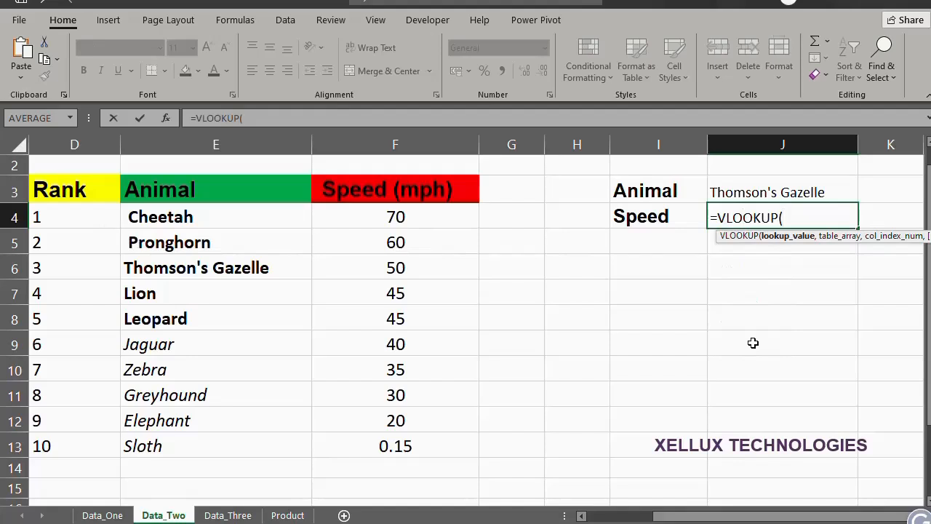
pyautogui.click(198, 267)
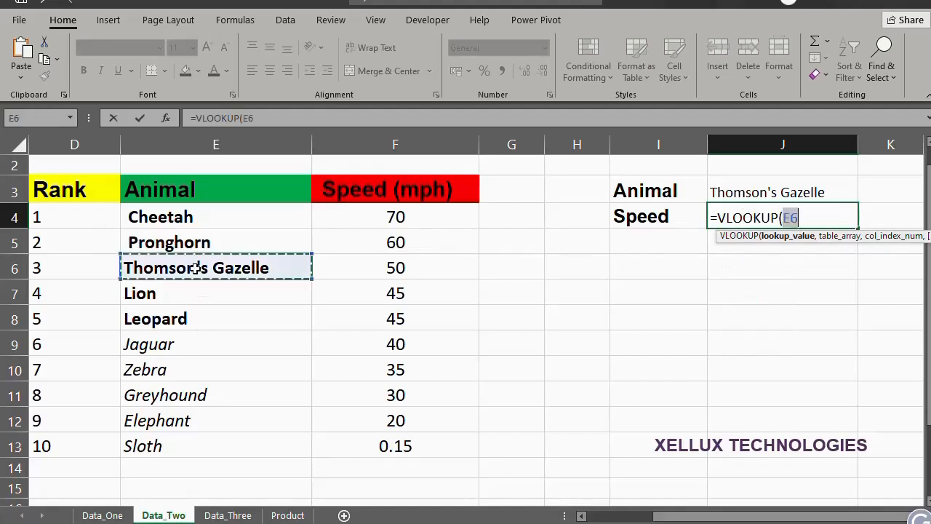
pyautogui.write(',')
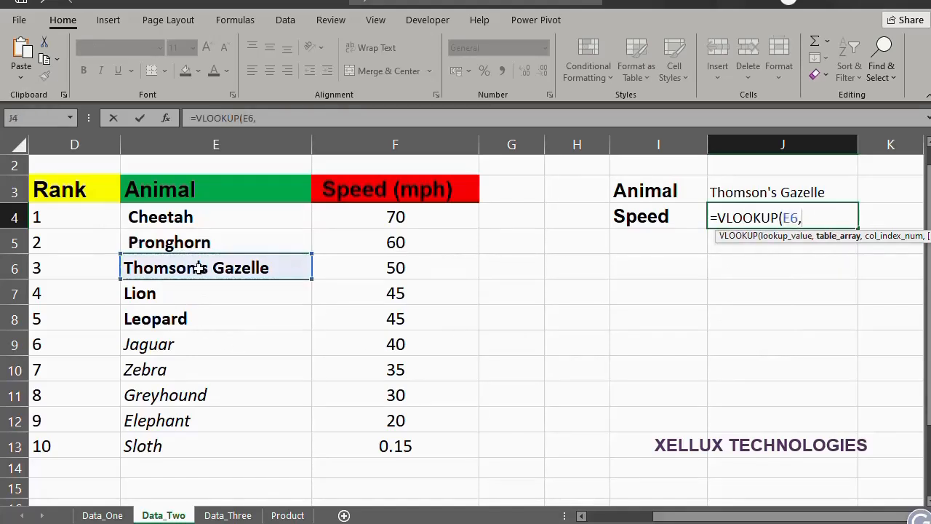
pyautogui.moveTo(145, 217); pyautogui.dragTo(382, 439)
pyautogui.write(',')
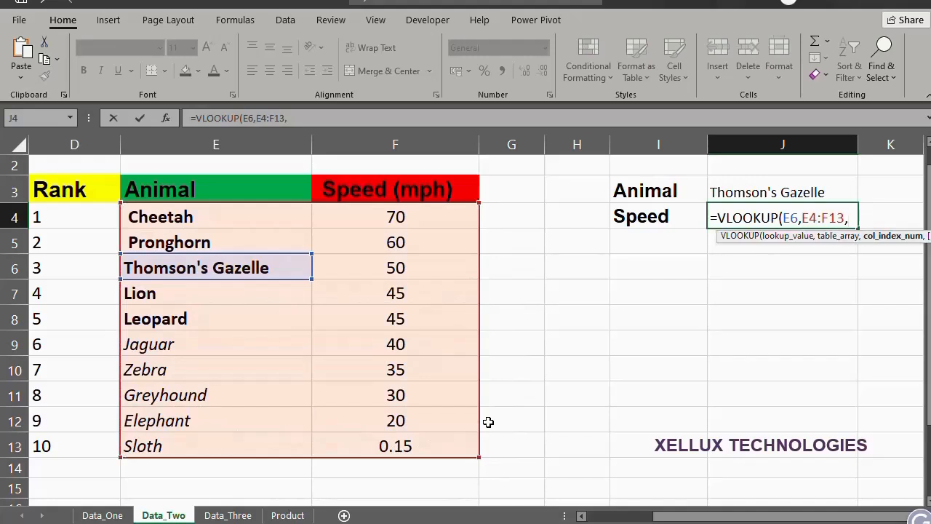
pyautogui.write('2,')
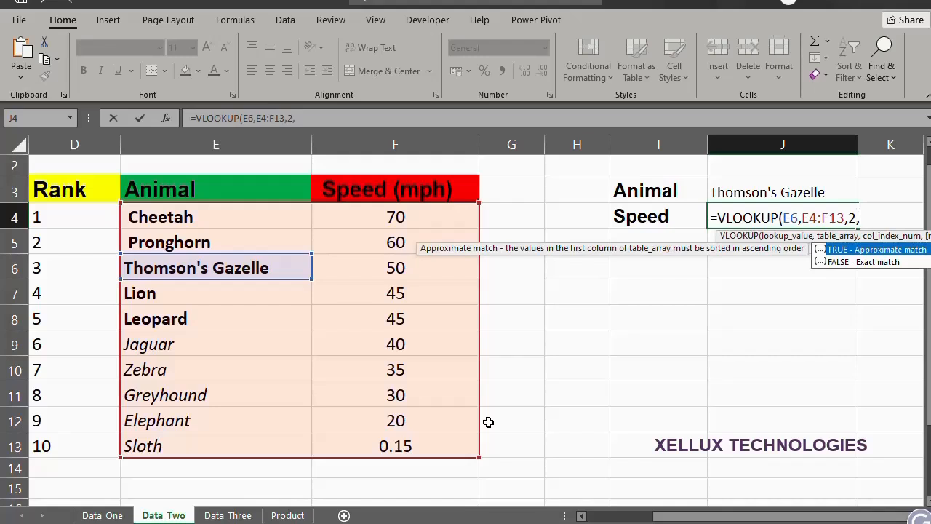
pyautogui.press('Down')
pyautogui.press('Tab')
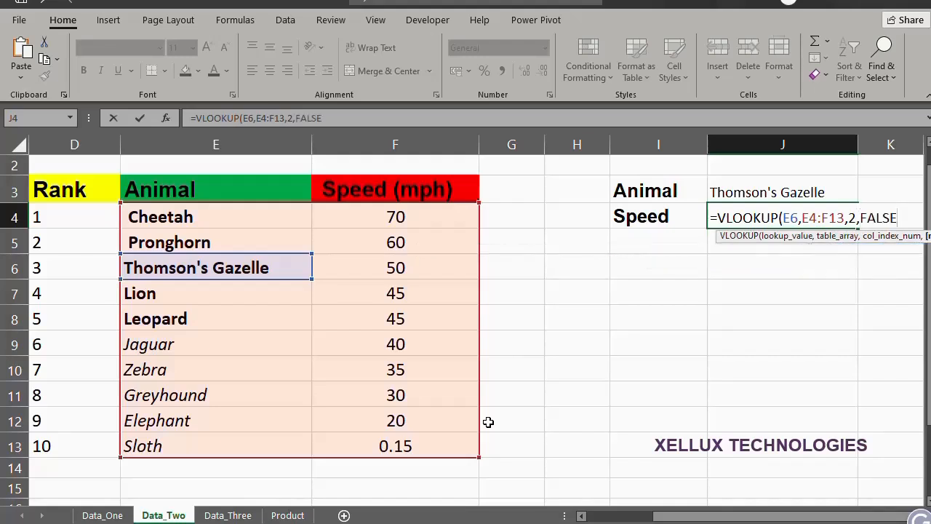
pyautogui.press('Return')
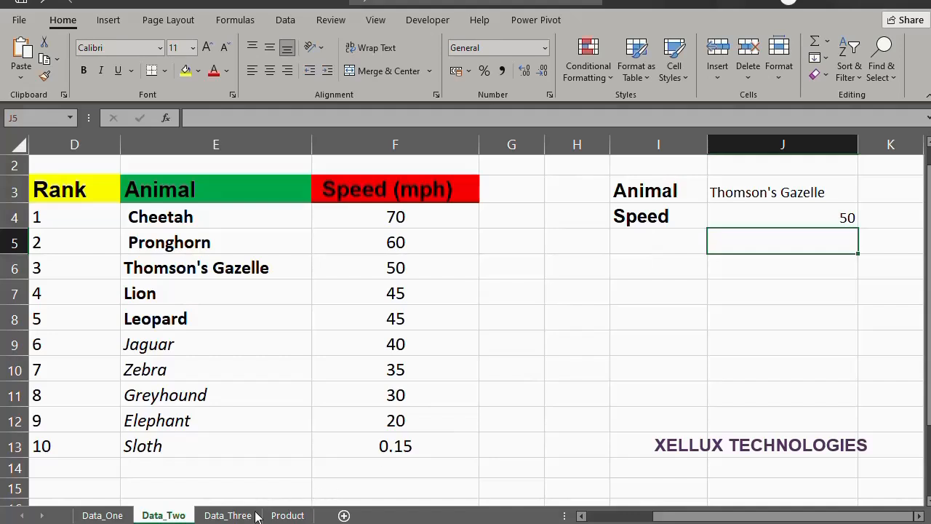
# On the Data_Three sheet, enter =VLOOKUP(D4,D4:F13,1,FALSE) in H4 under the Rank heading
pyautogui.click(227, 515)
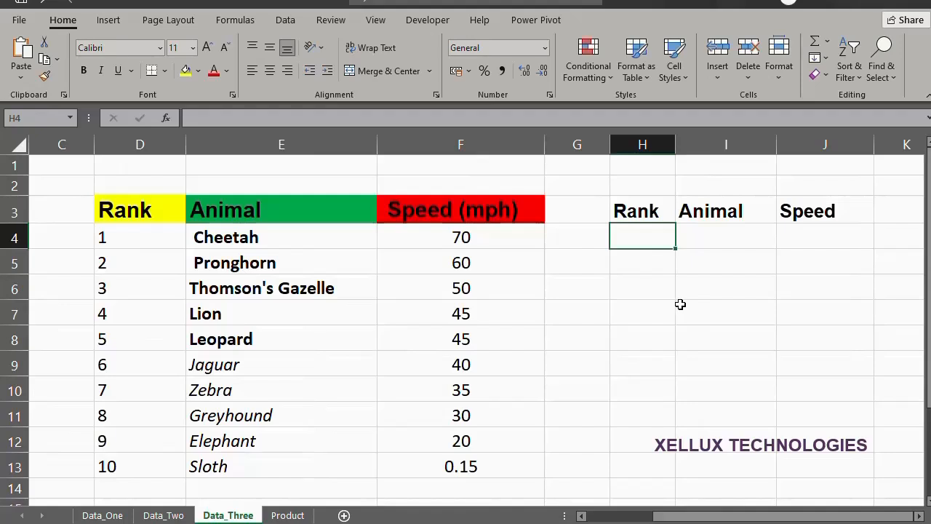
pyautogui.write('=VLO')
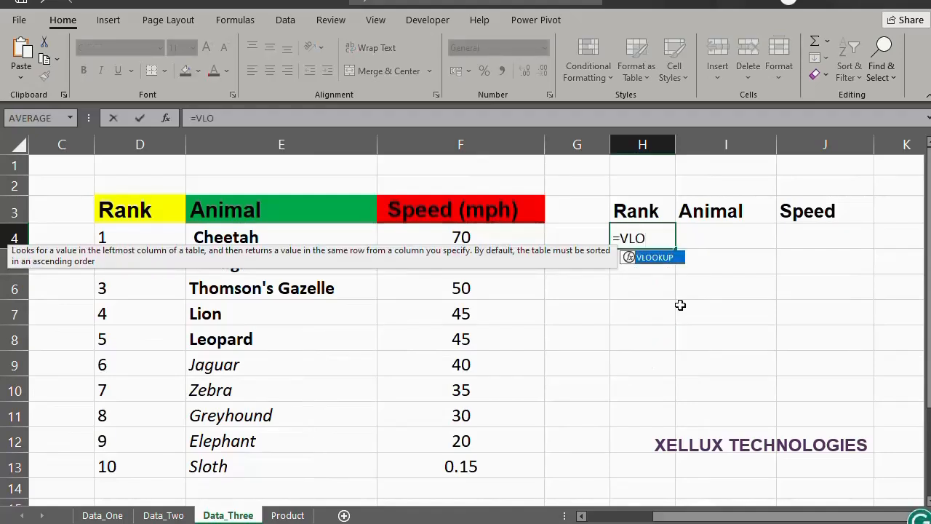
pyautogui.press('Tab')
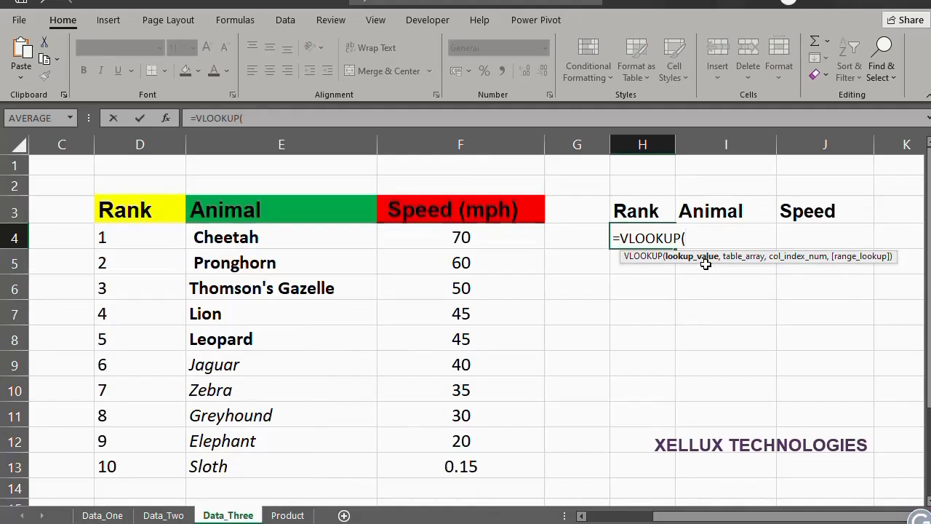
pyautogui.click(125, 238)
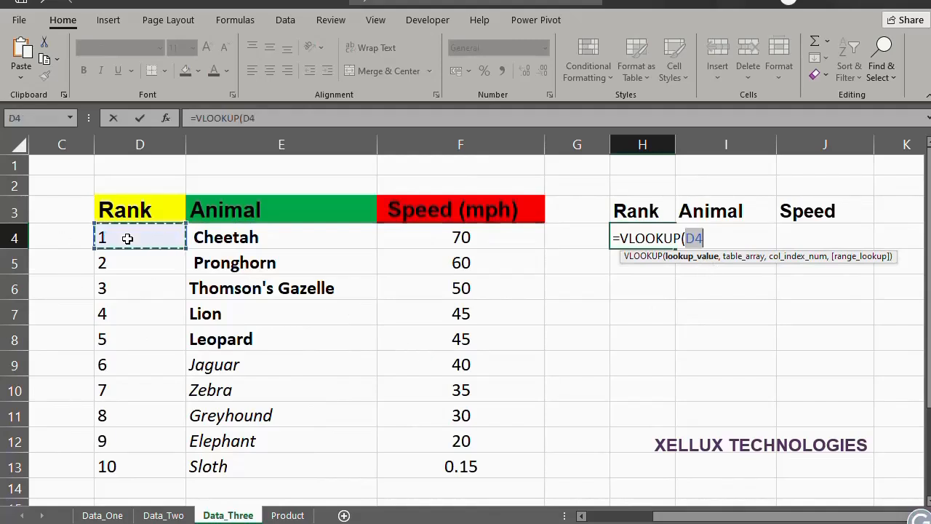
pyautogui.write(',')
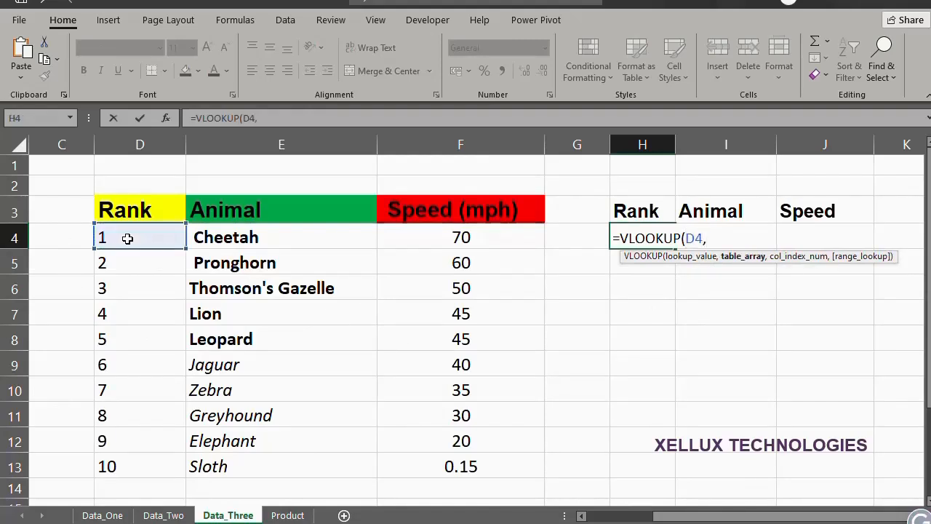
pyautogui.moveTo(130, 238); pyautogui.dragTo(464, 455)
pyautogui.write(',')
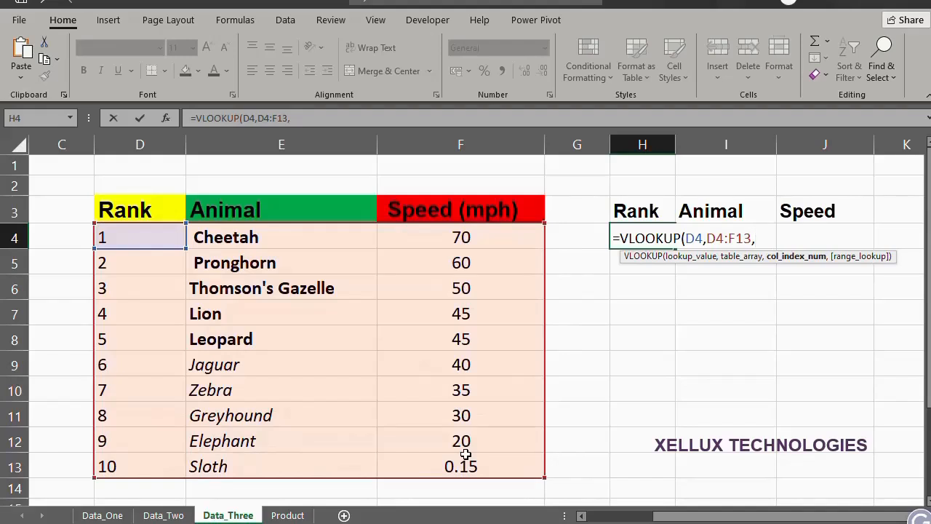
pyautogui.write('1,')
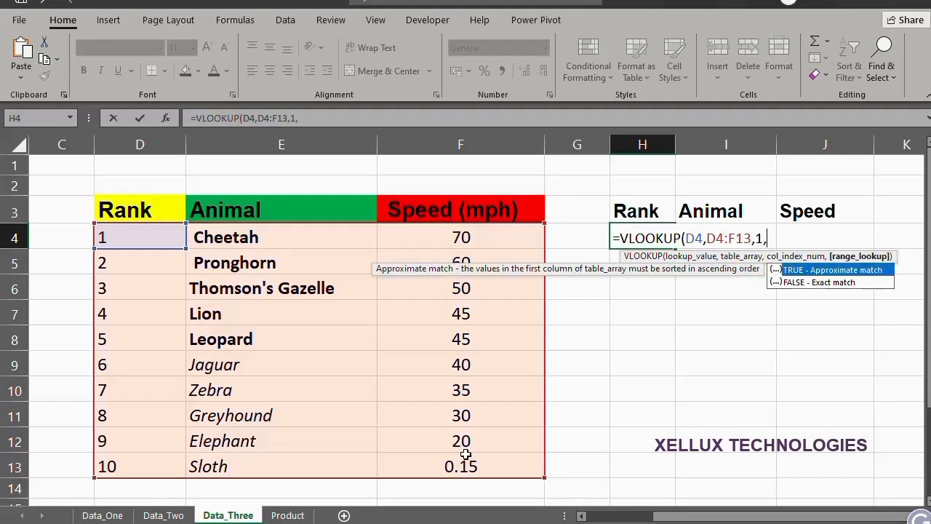
pyautogui.press('Down')
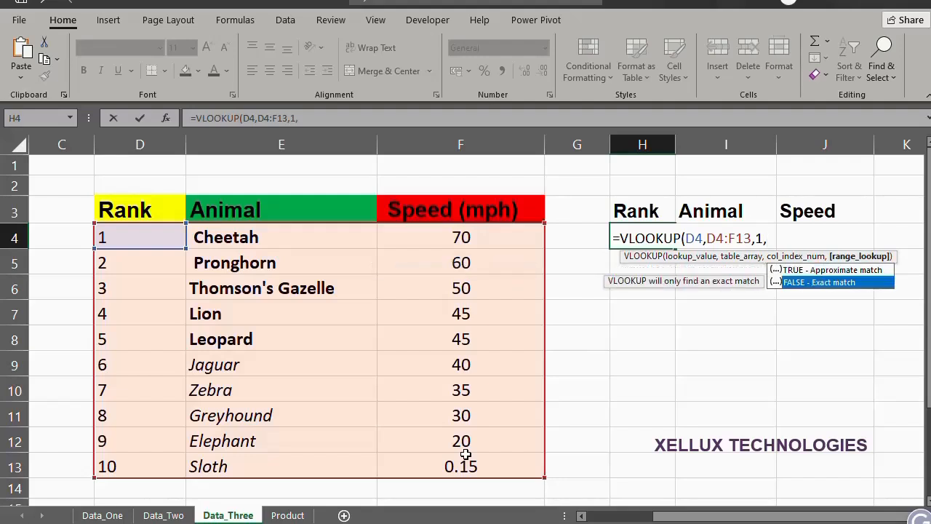
pyautogui.press('Tab')
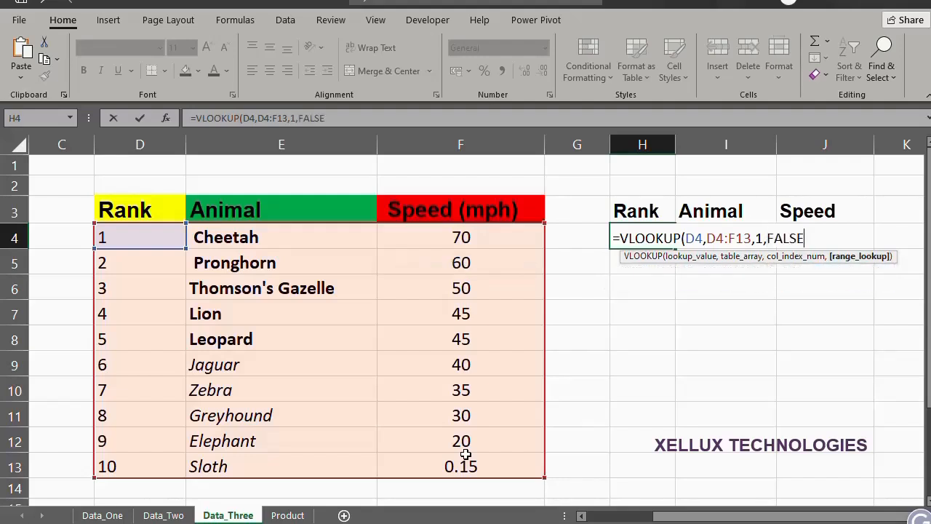
pyautogui.write(')')
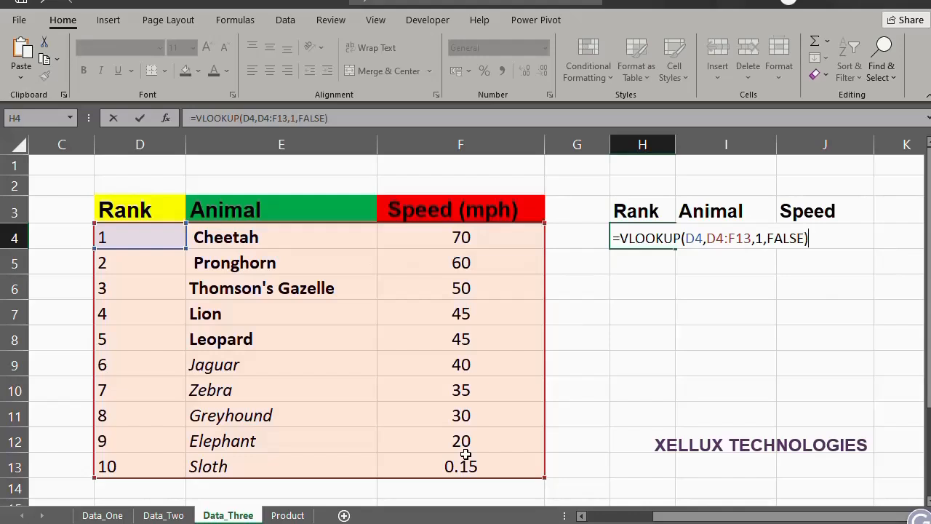
pyautogui.press('Return')
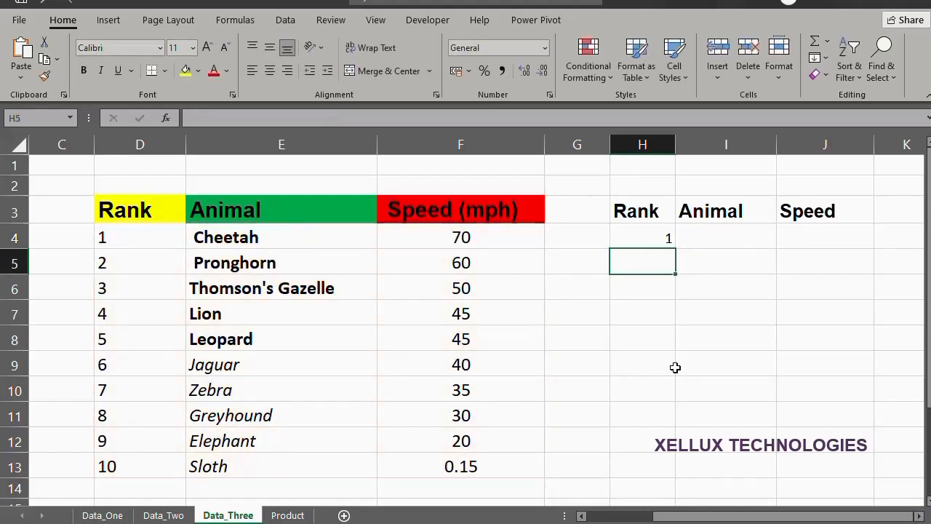
# Fill the H4 lookup formula across to J4 and down through row 13
pyautogui.click(634, 235)
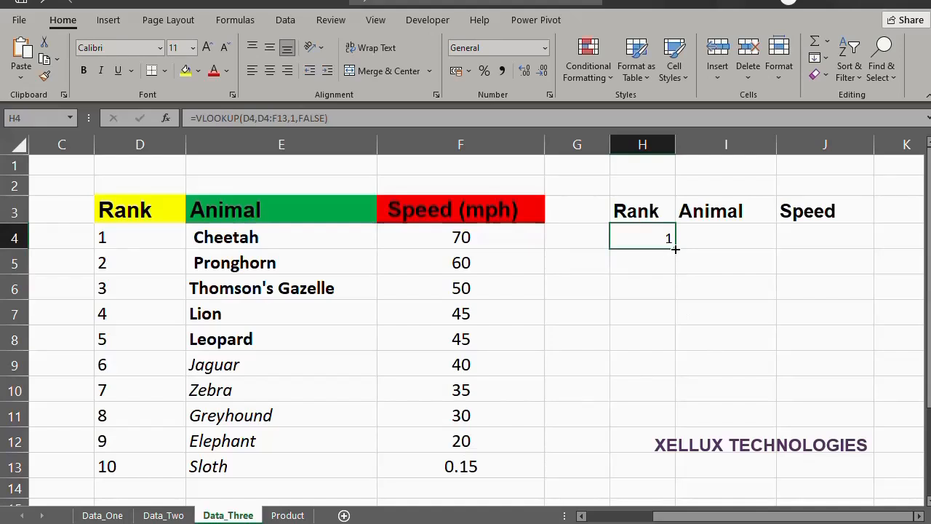
pyautogui.moveTo(676, 249); pyautogui.dragTo(832, 241)
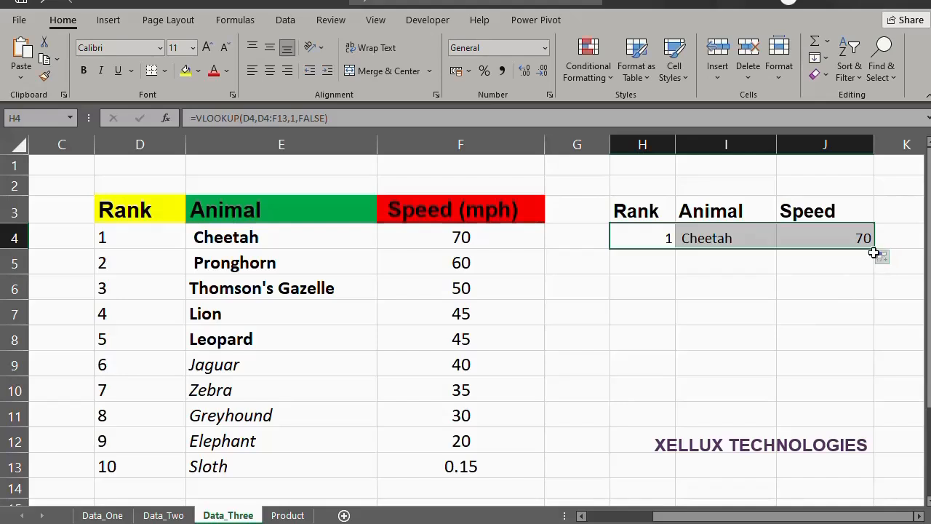
pyautogui.moveTo(874, 249); pyautogui.dragTo(869, 471)
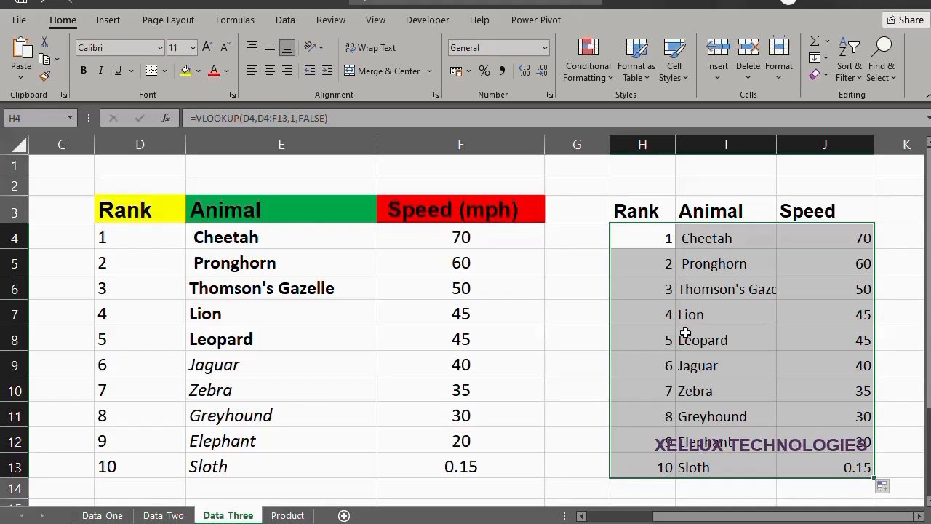
pyautogui.click(572, 453)
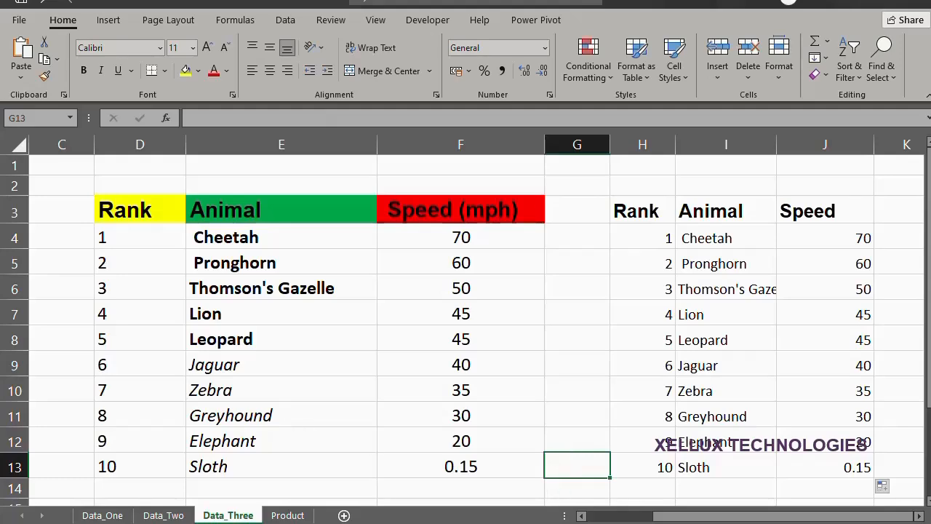
# On the Product sheet, link K8 under Option to the Deluxe entry with the formula =C10
pyautogui.click(288, 515)
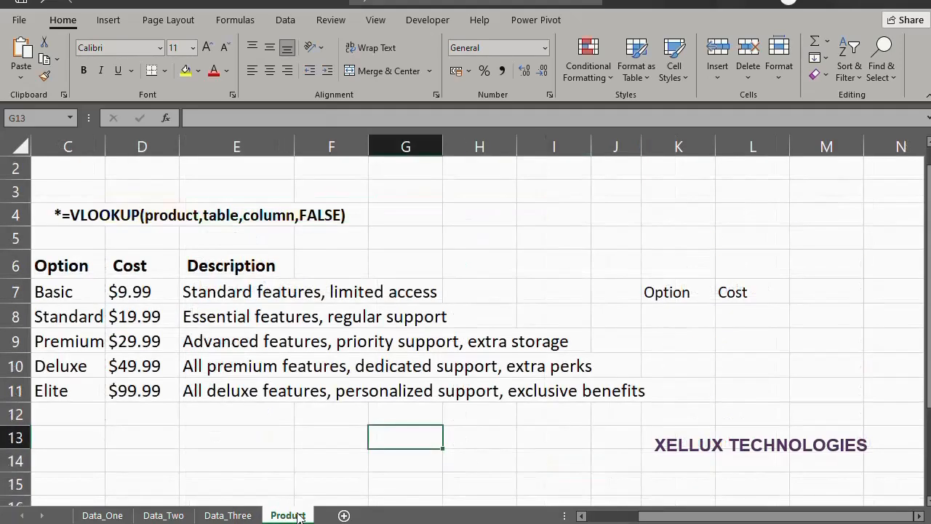
pyautogui.click(659, 320)
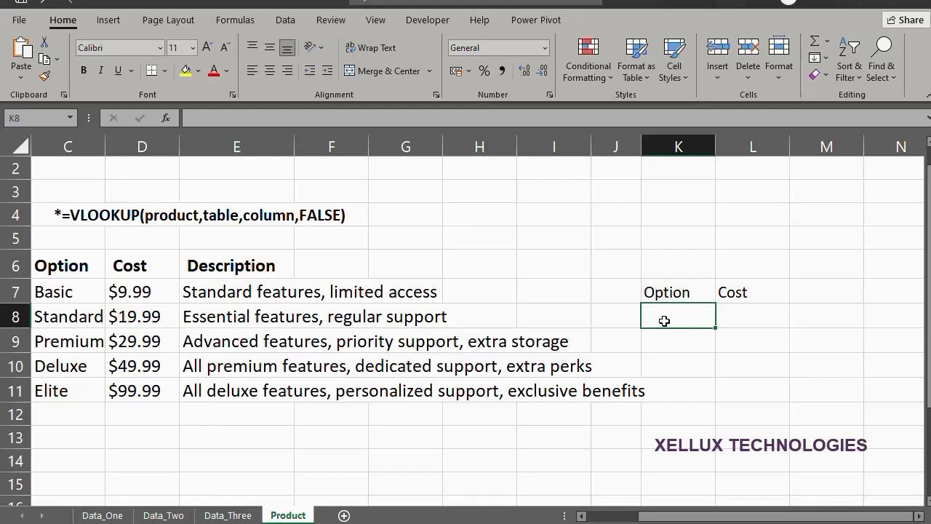
pyautogui.write('=')
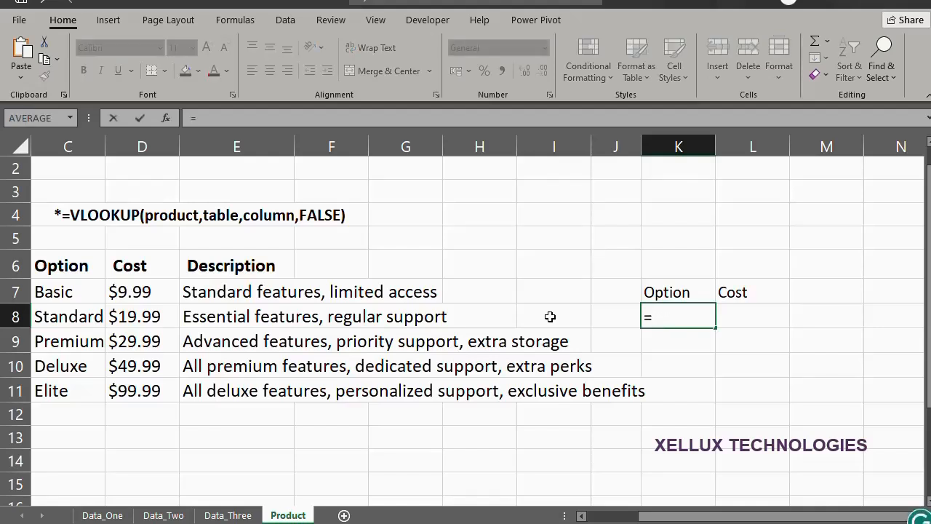
pyautogui.click(81, 369)
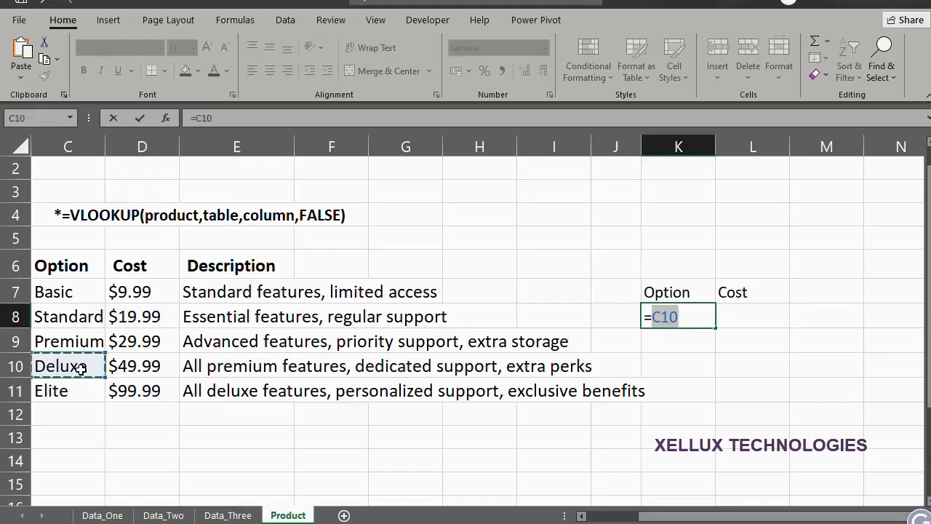
pyautogui.press('Return')
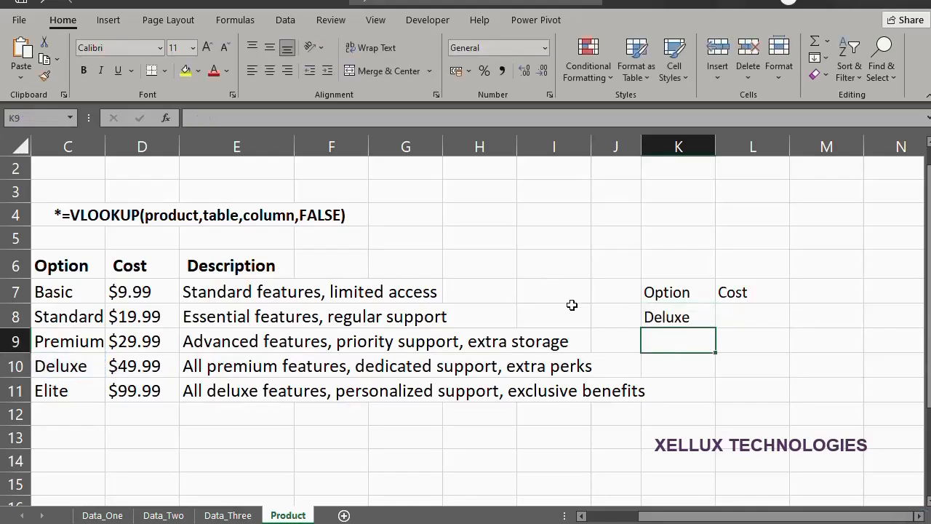
# In L8 under Cost, enter =VLOOKUP(C10,C7:D11,2,FALSE) to return the Deluxe option's cost with an exact match
pyautogui.click(745, 313)
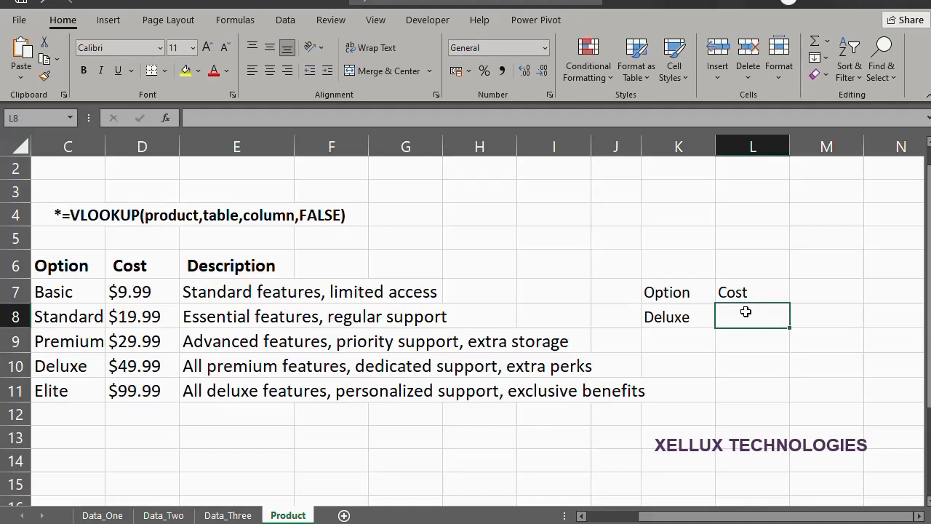
pyautogui.write('=')
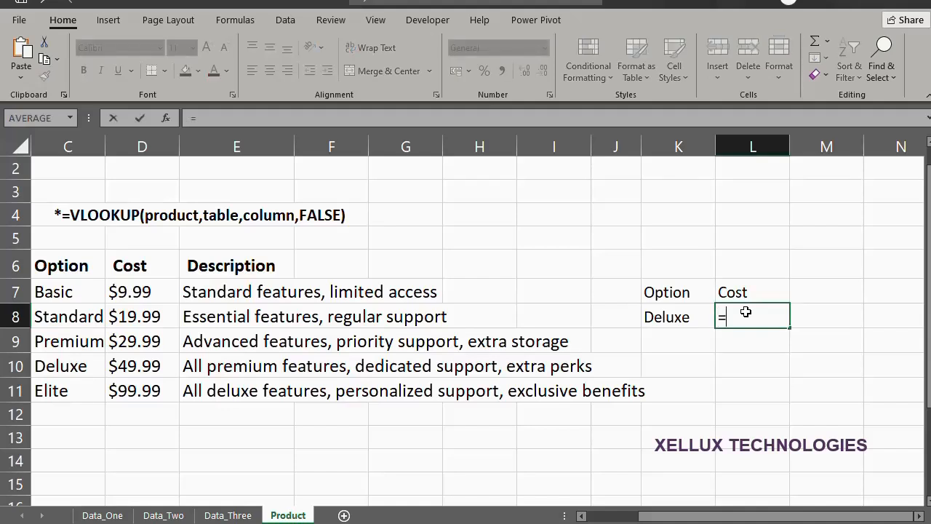
pyautogui.write('VLO')
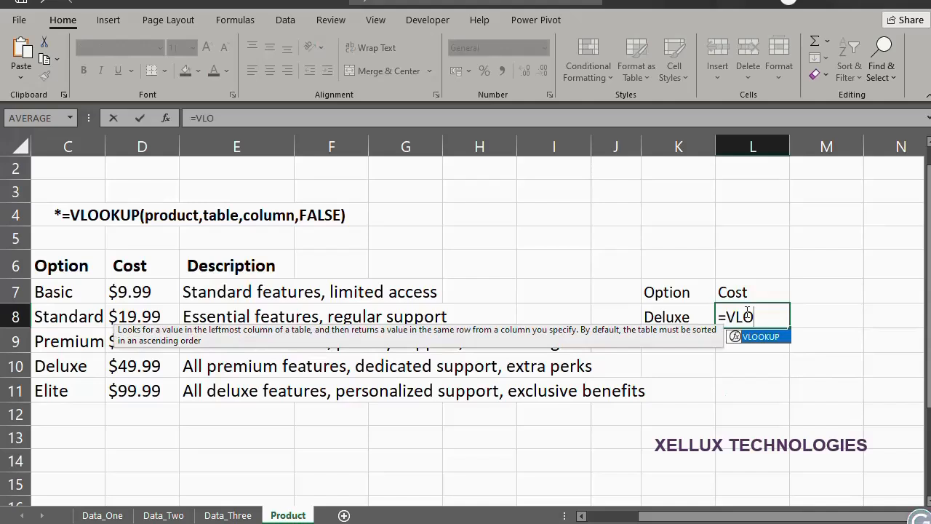
pyautogui.press('Tab')
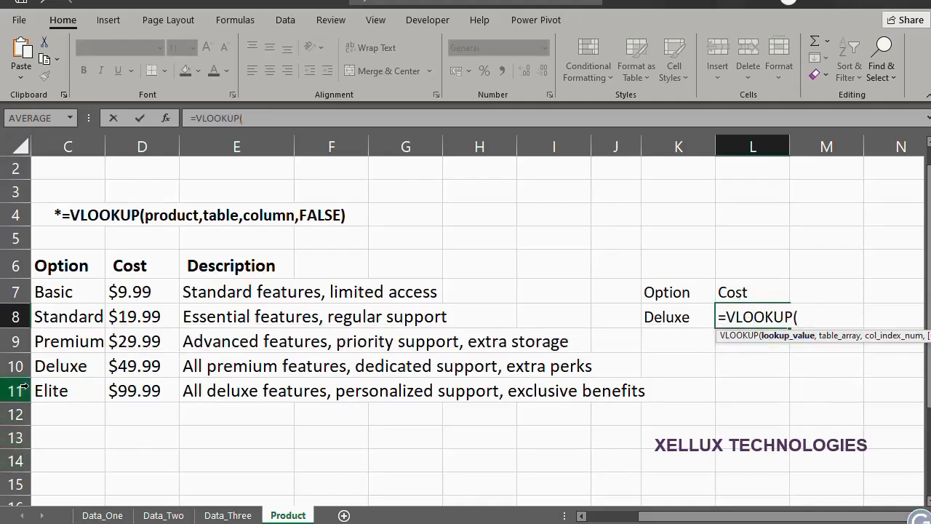
pyautogui.click(69, 366)
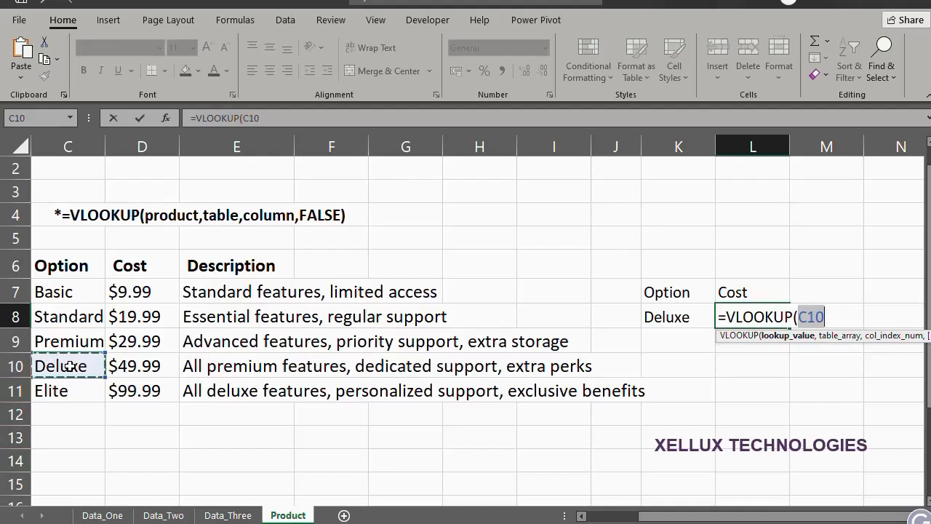
pyautogui.write(',')
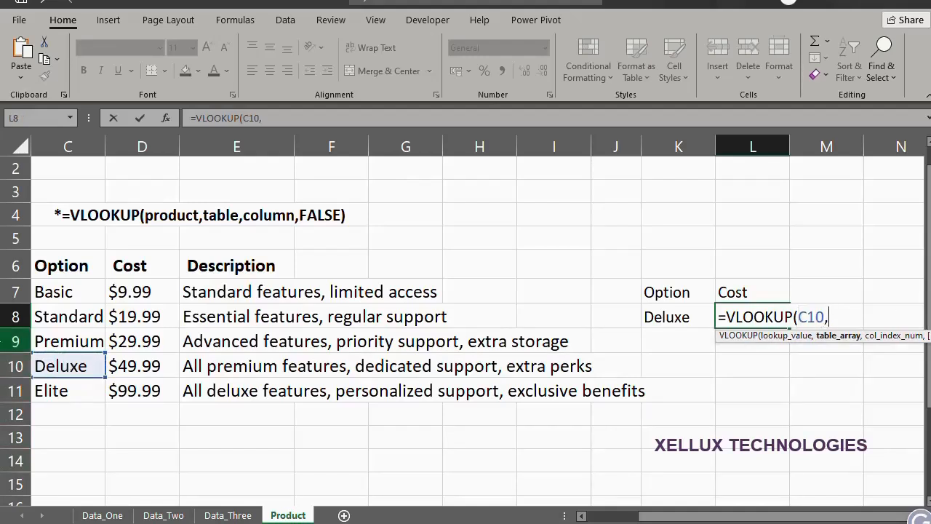
pyautogui.click(83, 294)
pyautogui.moveTo(85, 295); pyautogui.dragTo(150, 388)
pyautogui.write(',')
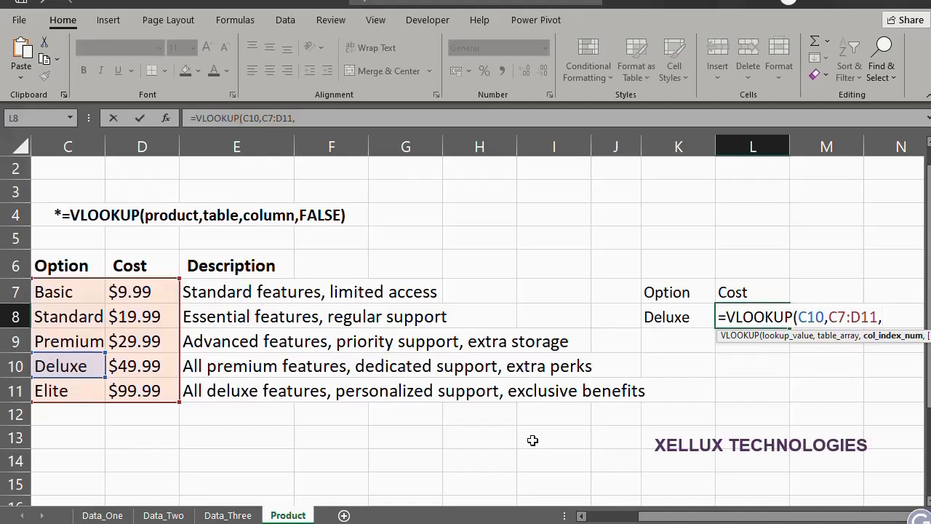
pyautogui.write('2,')
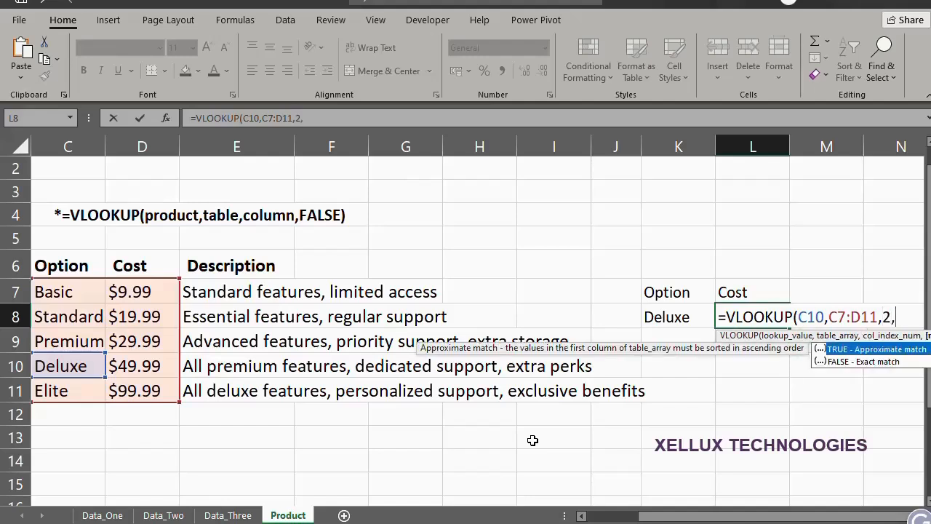
pyautogui.press('Down')
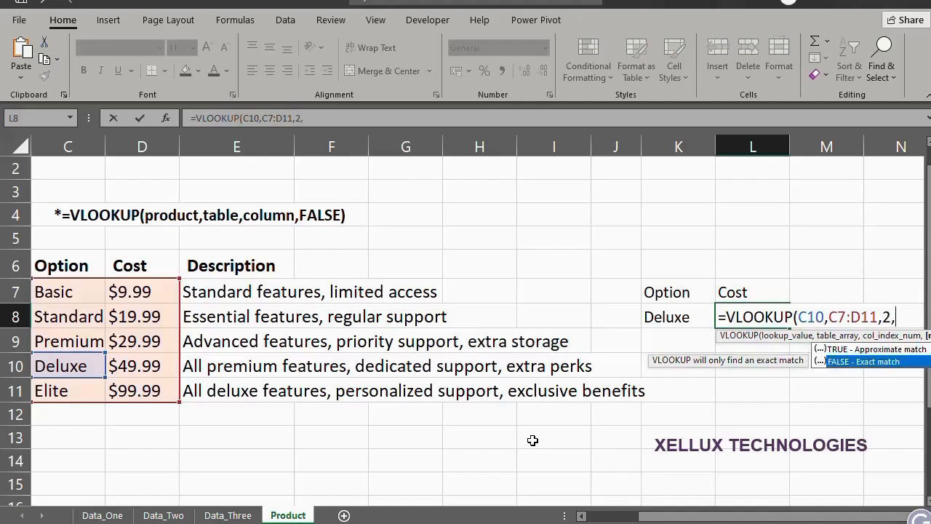
pyautogui.press('Tab')
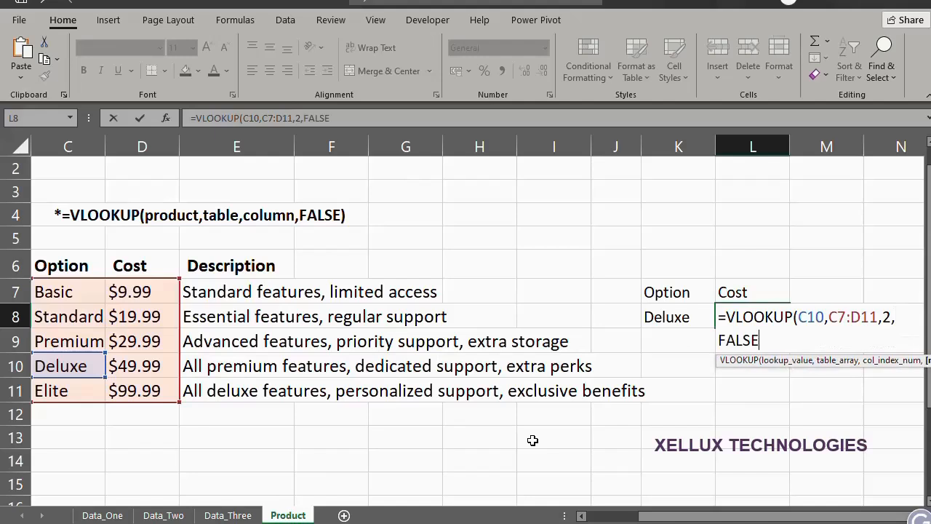
pyautogui.write(')')
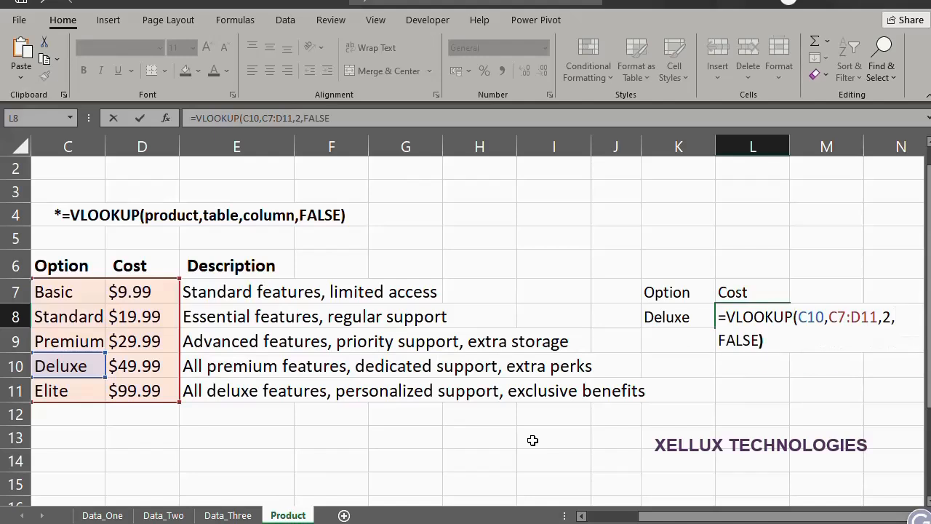
pyautogui.press('Return')
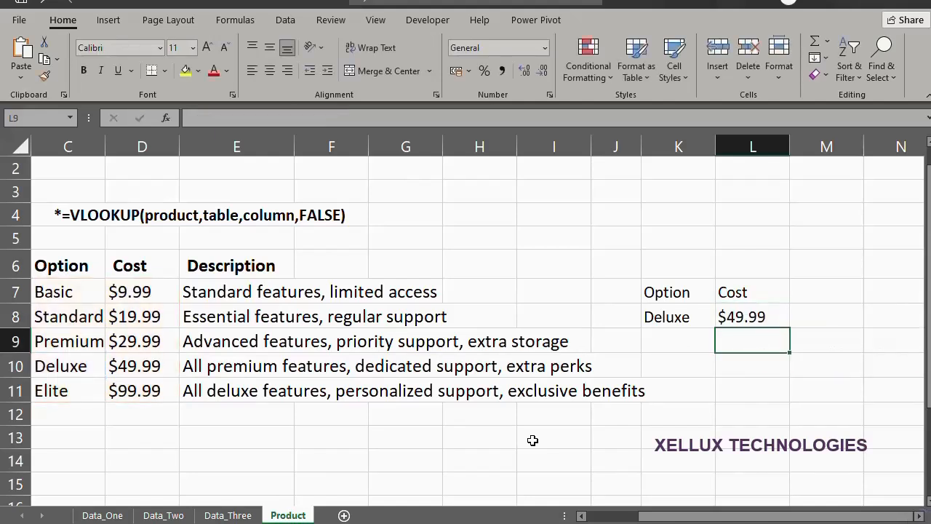
pyautogui.press('Down')
pyautogui.press('Down')
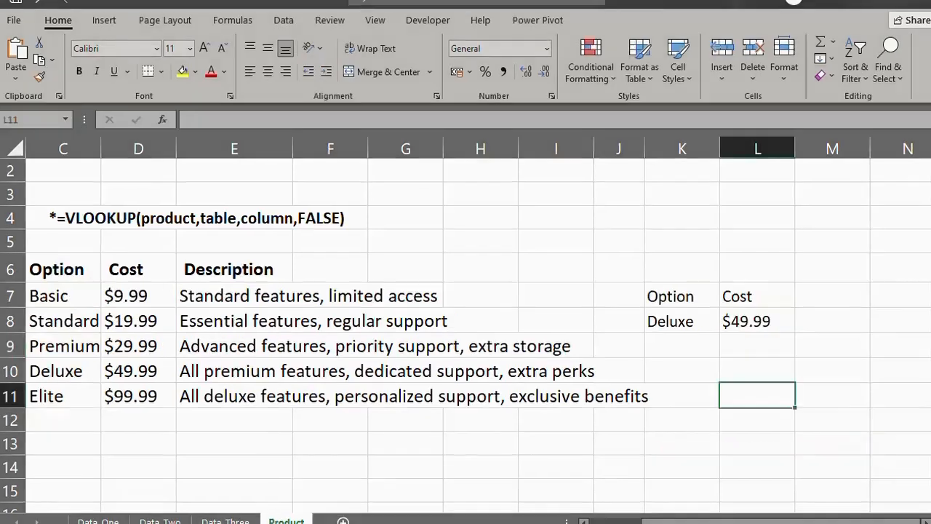